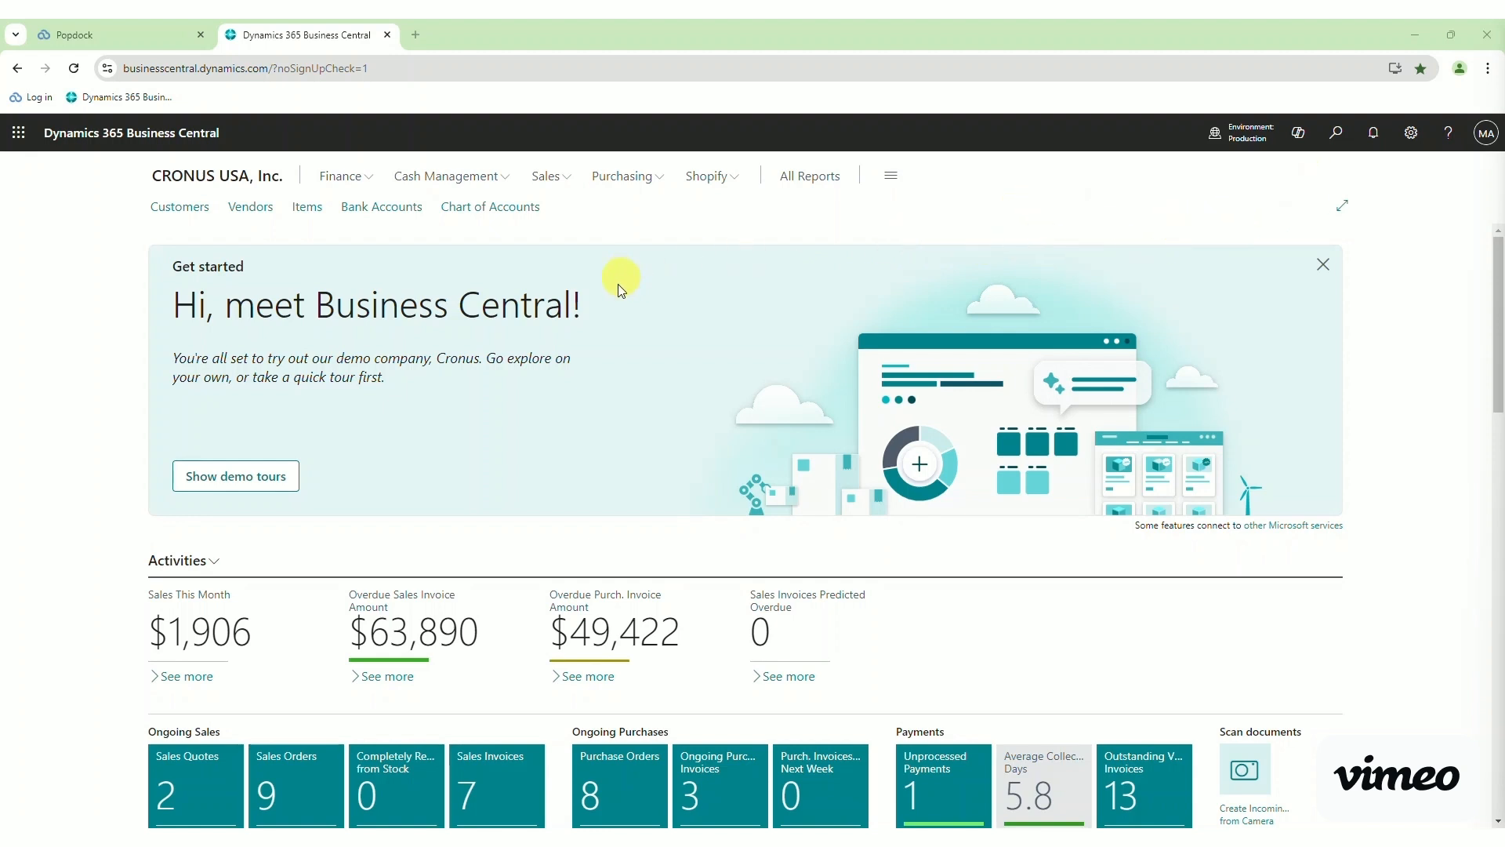
Open the Extension Marketplace in Business Central and search its apps for popdock.
{"action": "left_click", "coordinate": [1335, 135]}
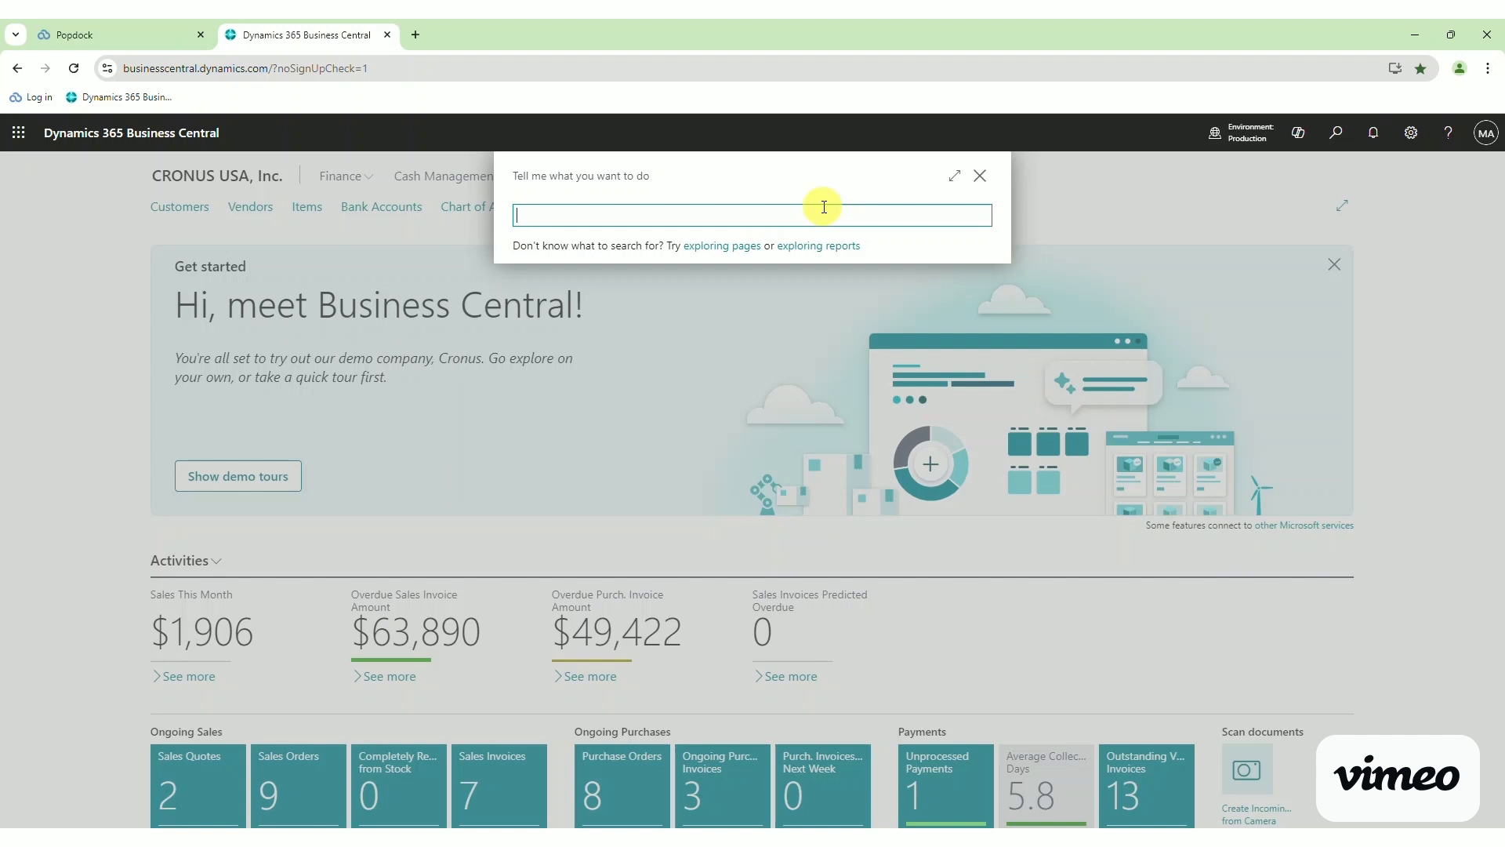
{"action": "type", "text": "ext"}
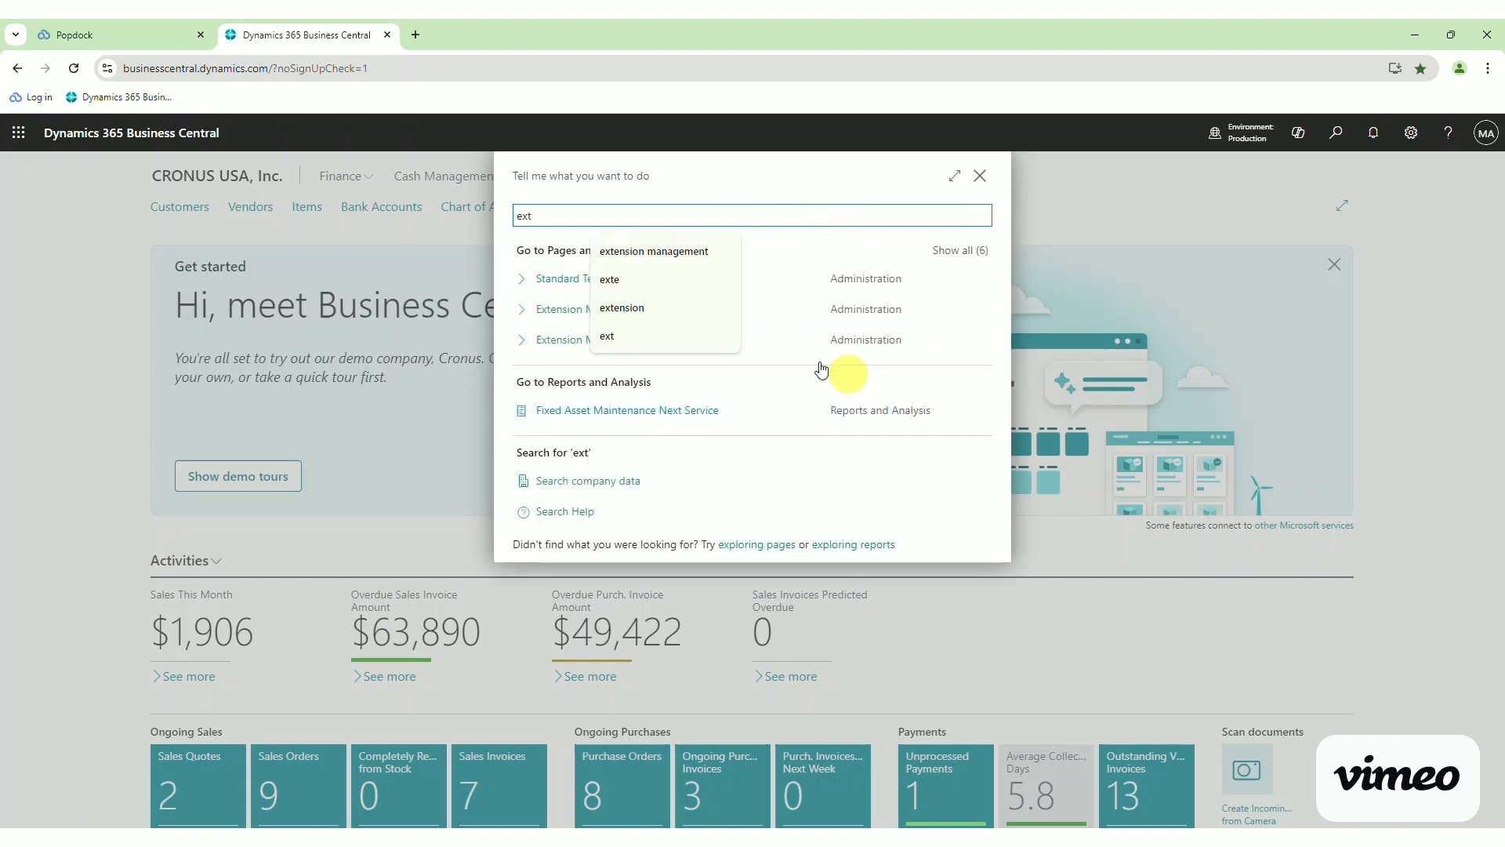
{"action": "left_click", "coordinate": [549, 345]}
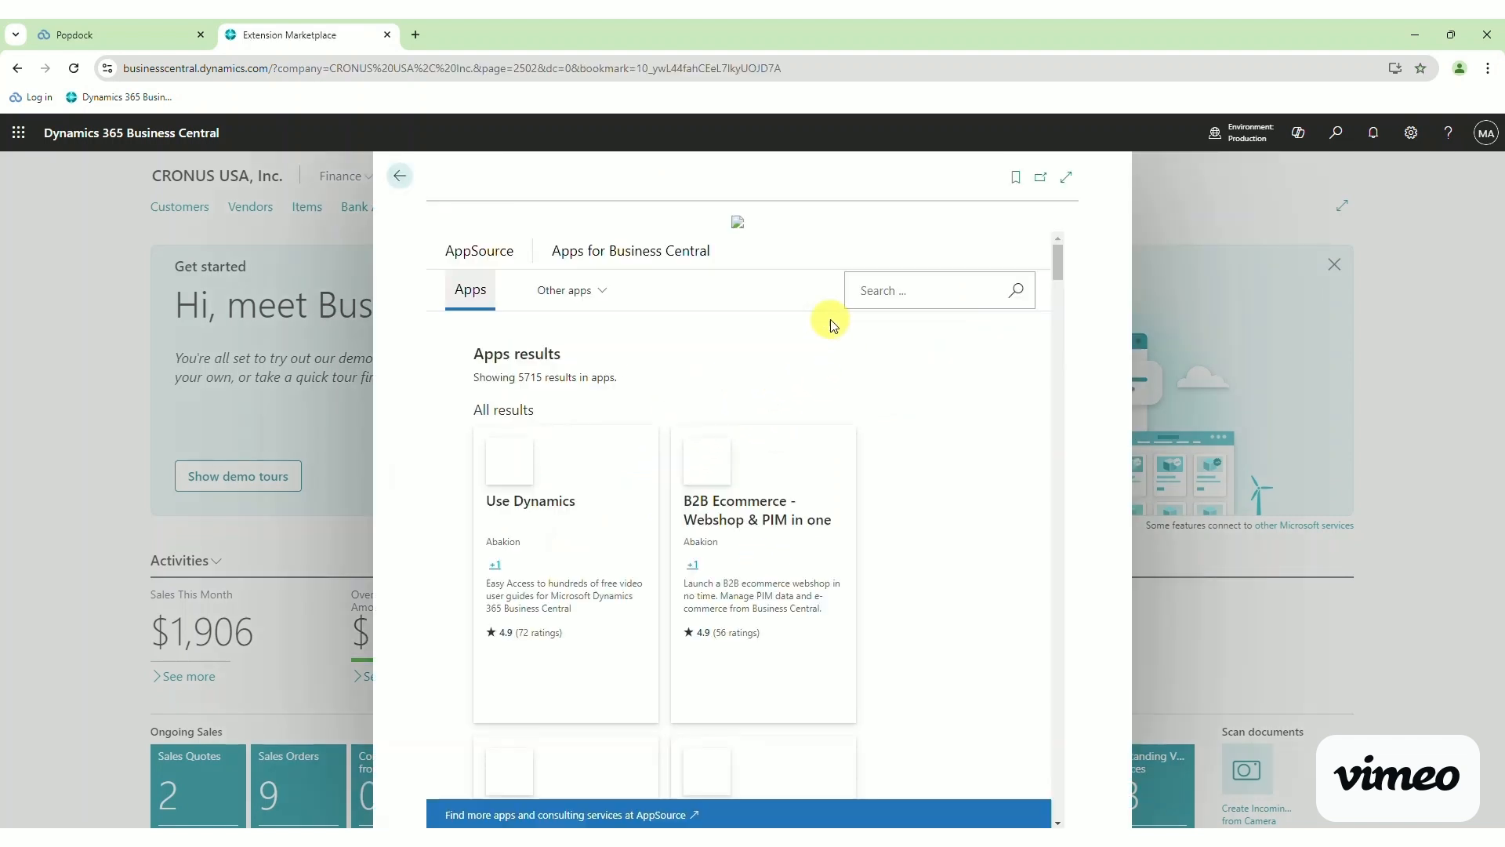
{"action": "left_click", "coordinate": [900, 283]}
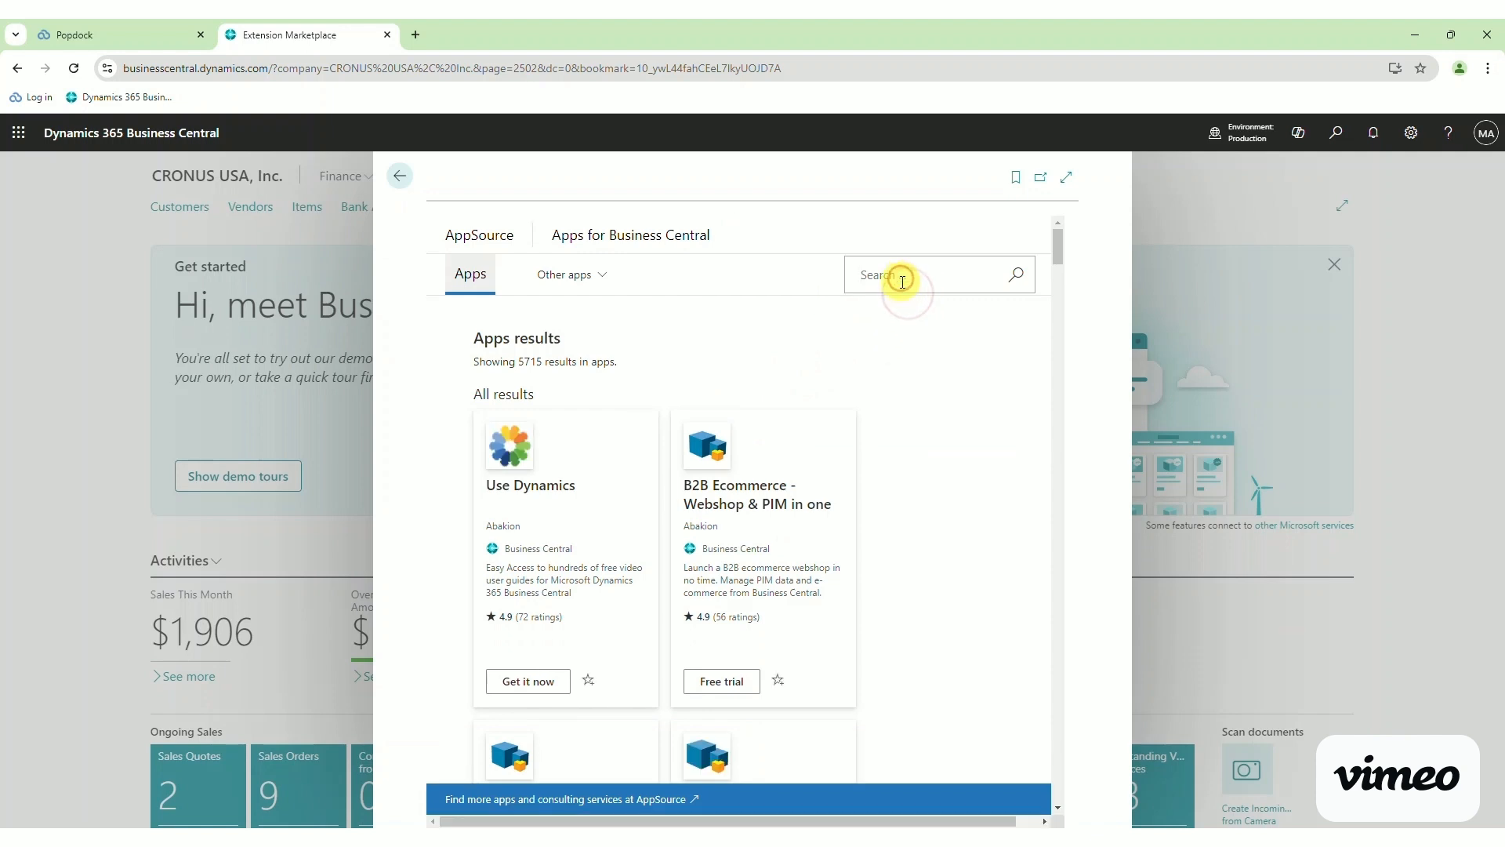
{"action": "type", "text": "popdock"}
{"action": "key", "text": "Return"}
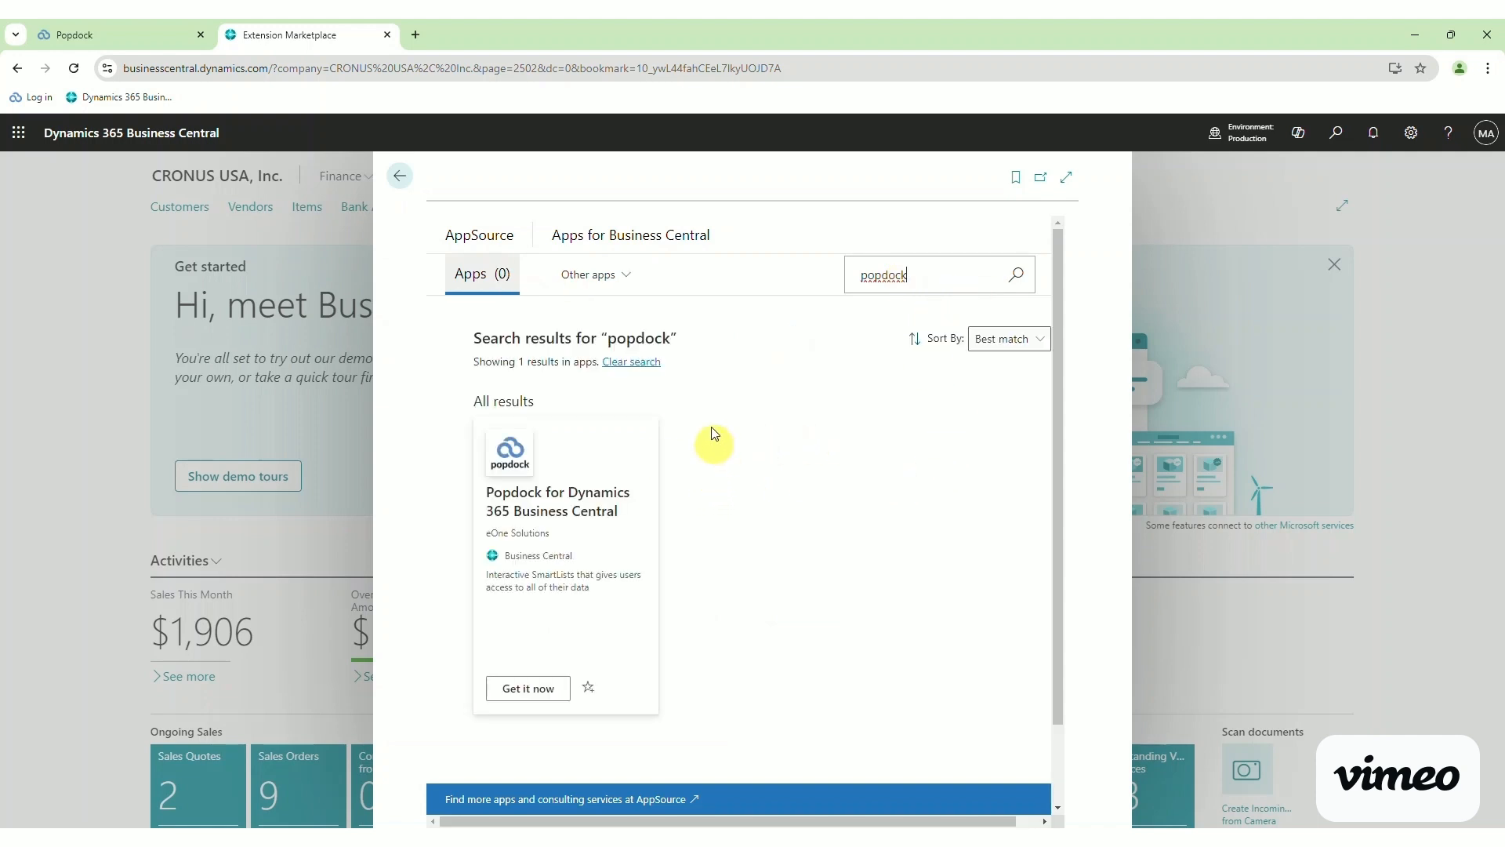
Get and install the Popdock for Dynamics 365 Business Central extension, and show its Popdock navigation entries.
{"action": "left_click", "coordinate": [530, 689]}
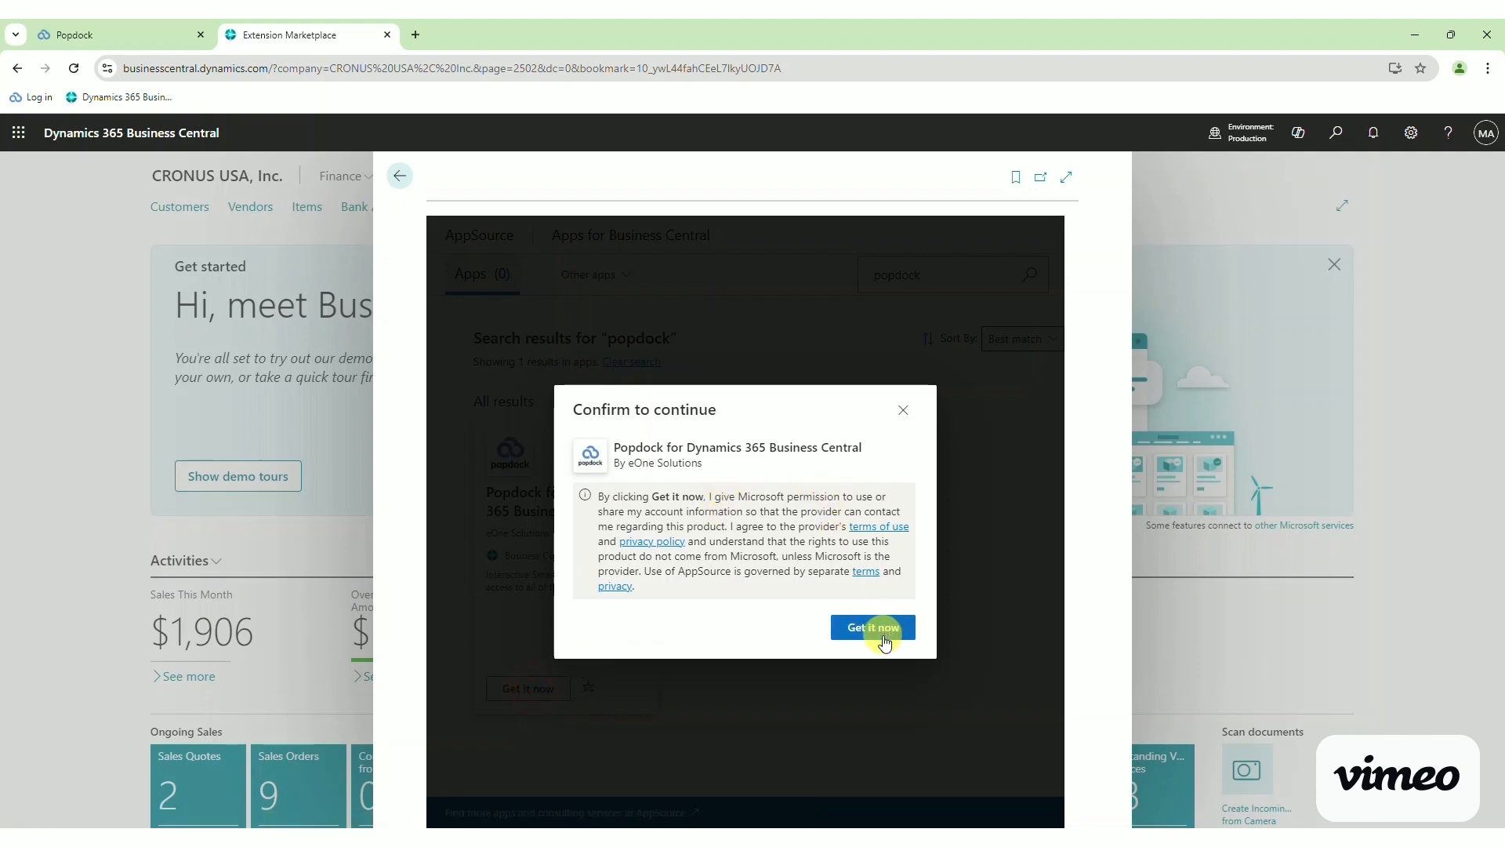
{"action": "left_click", "coordinate": [881, 633]}
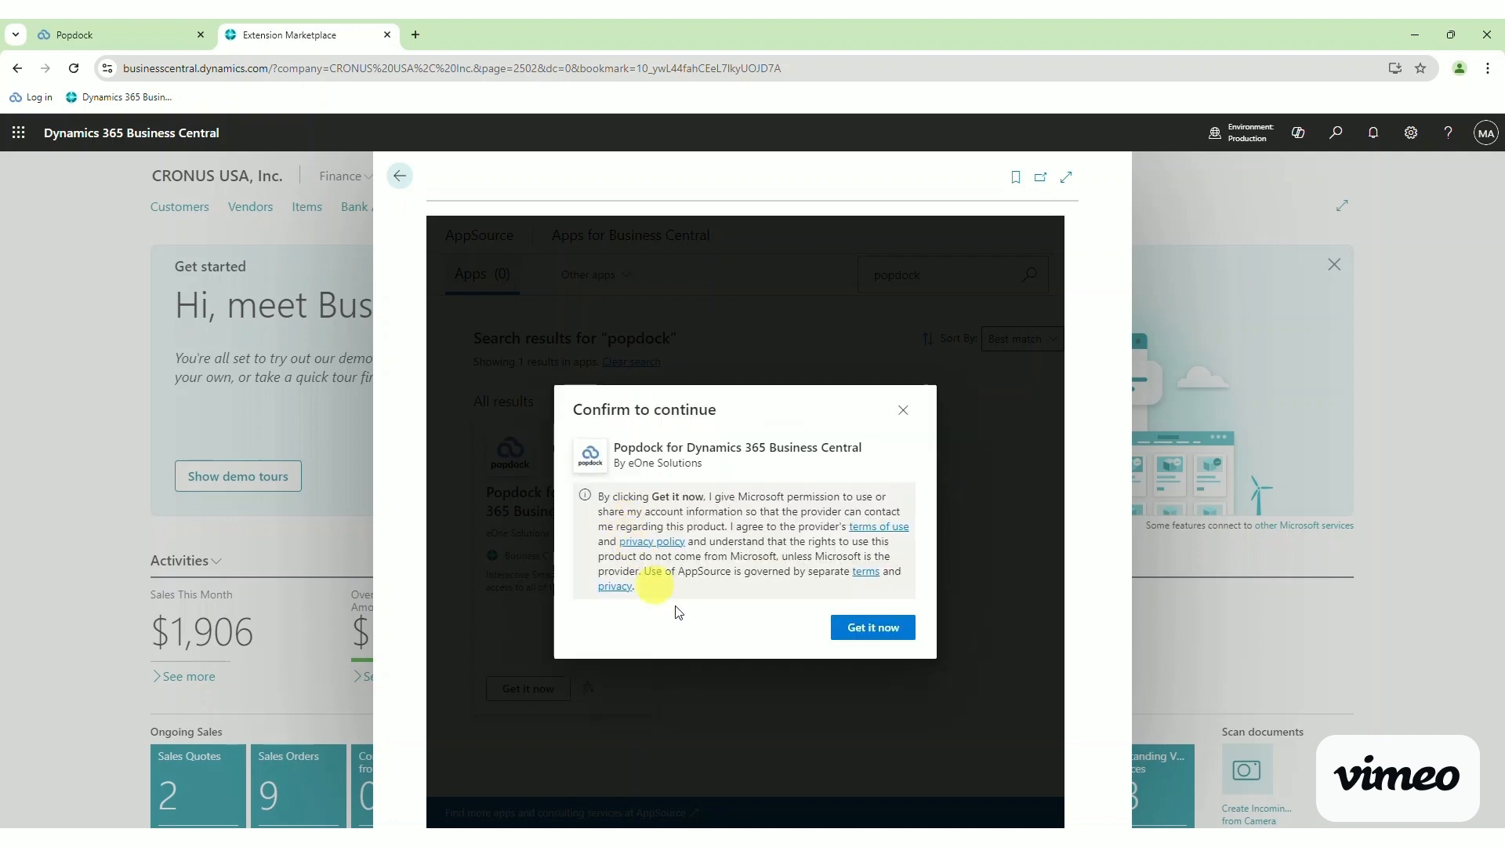
{"action": "scroll", "coordinate": [779, 498], "scroll_direction": "down", "scroll_amount": 1}
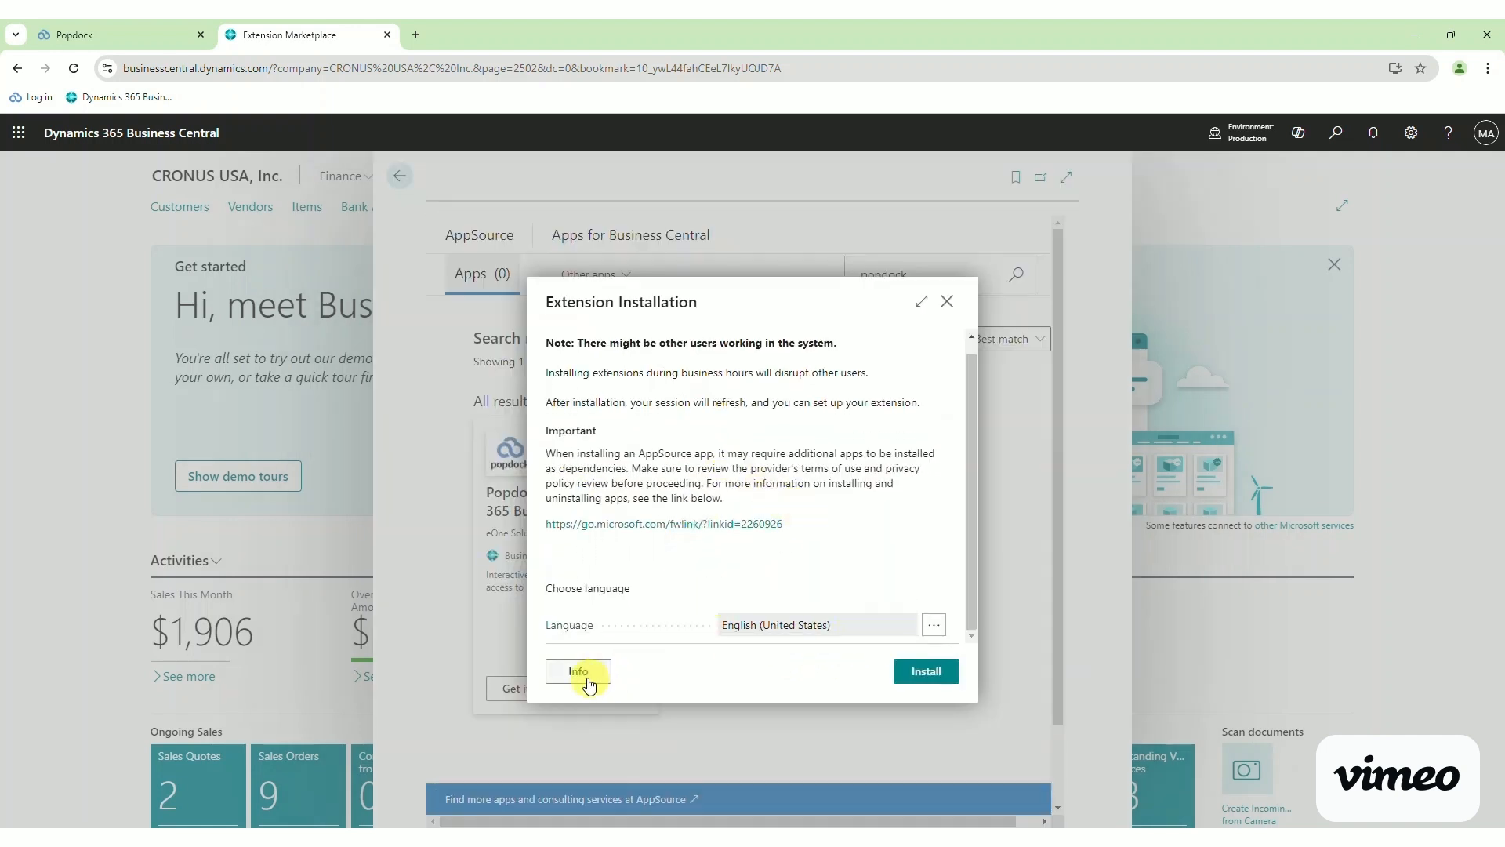
{"action": "left_click", "coordinate": [928, 675]}
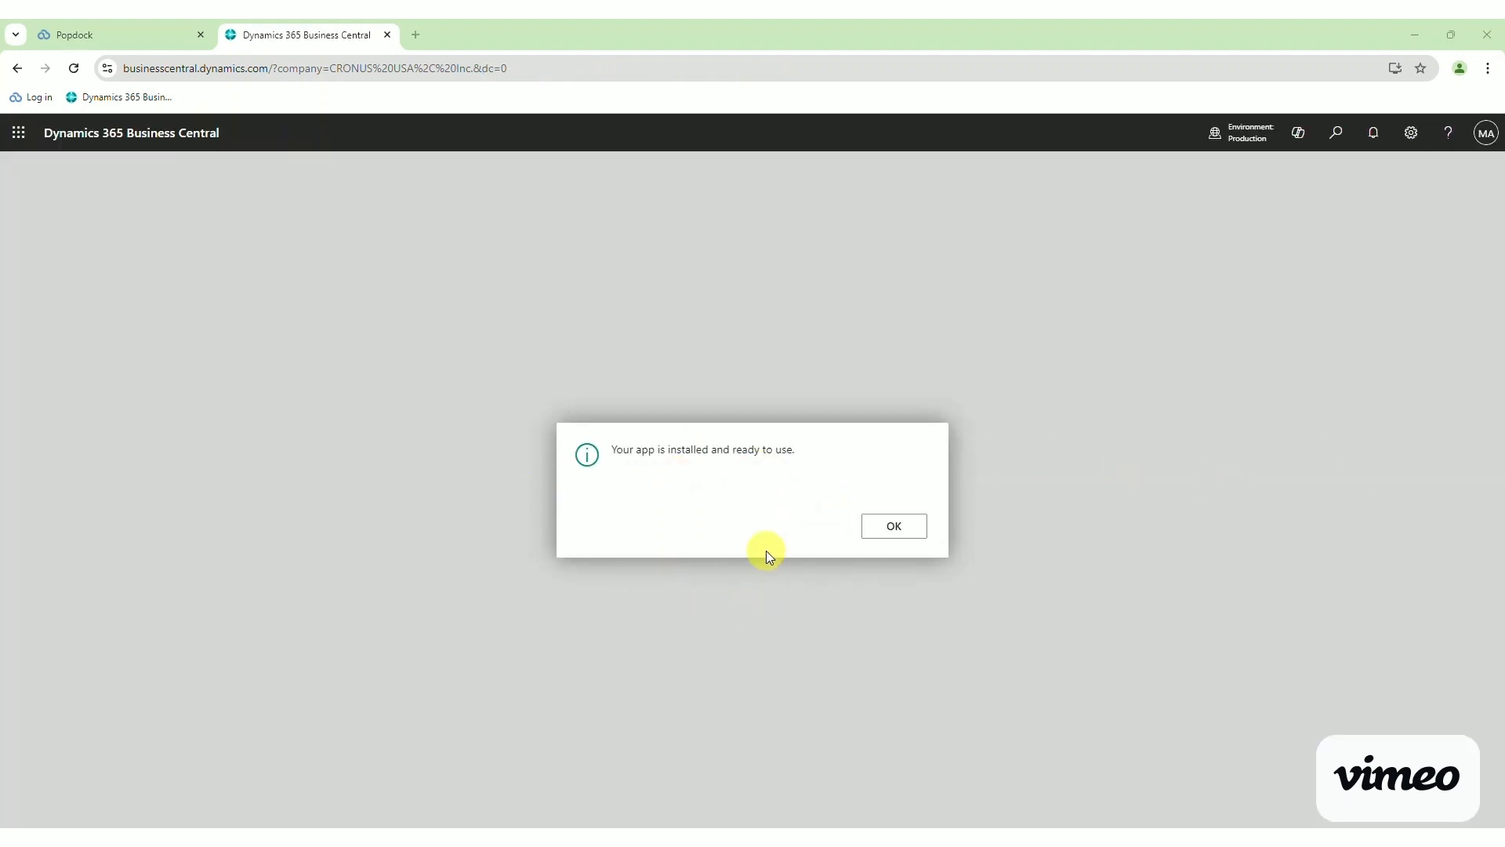
{"action": "left_click", "coordinate": [895, 527]}
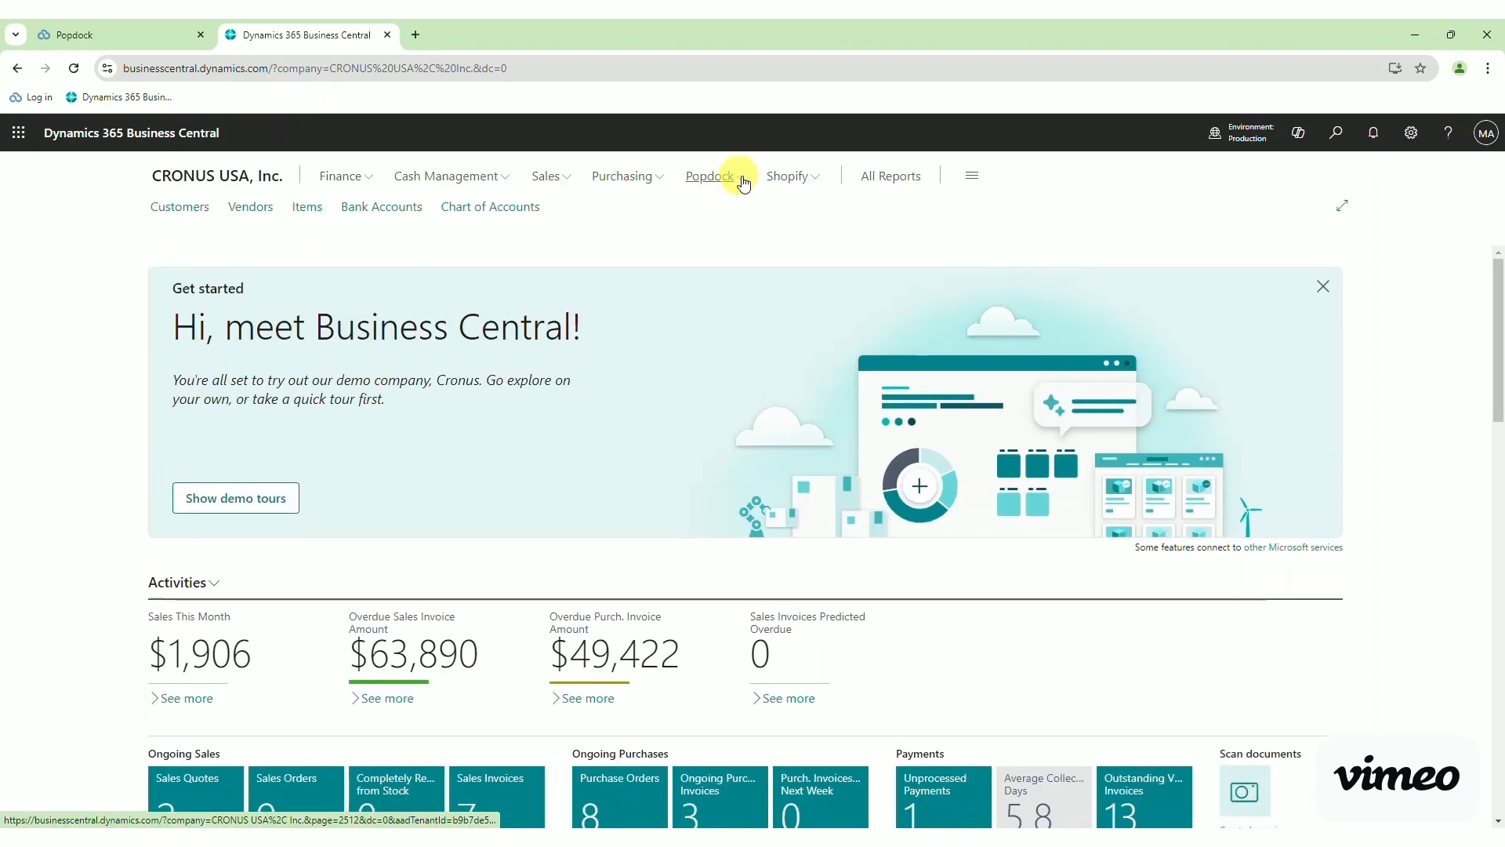
{"action": "left_click", "coordinate": [745, 179]}
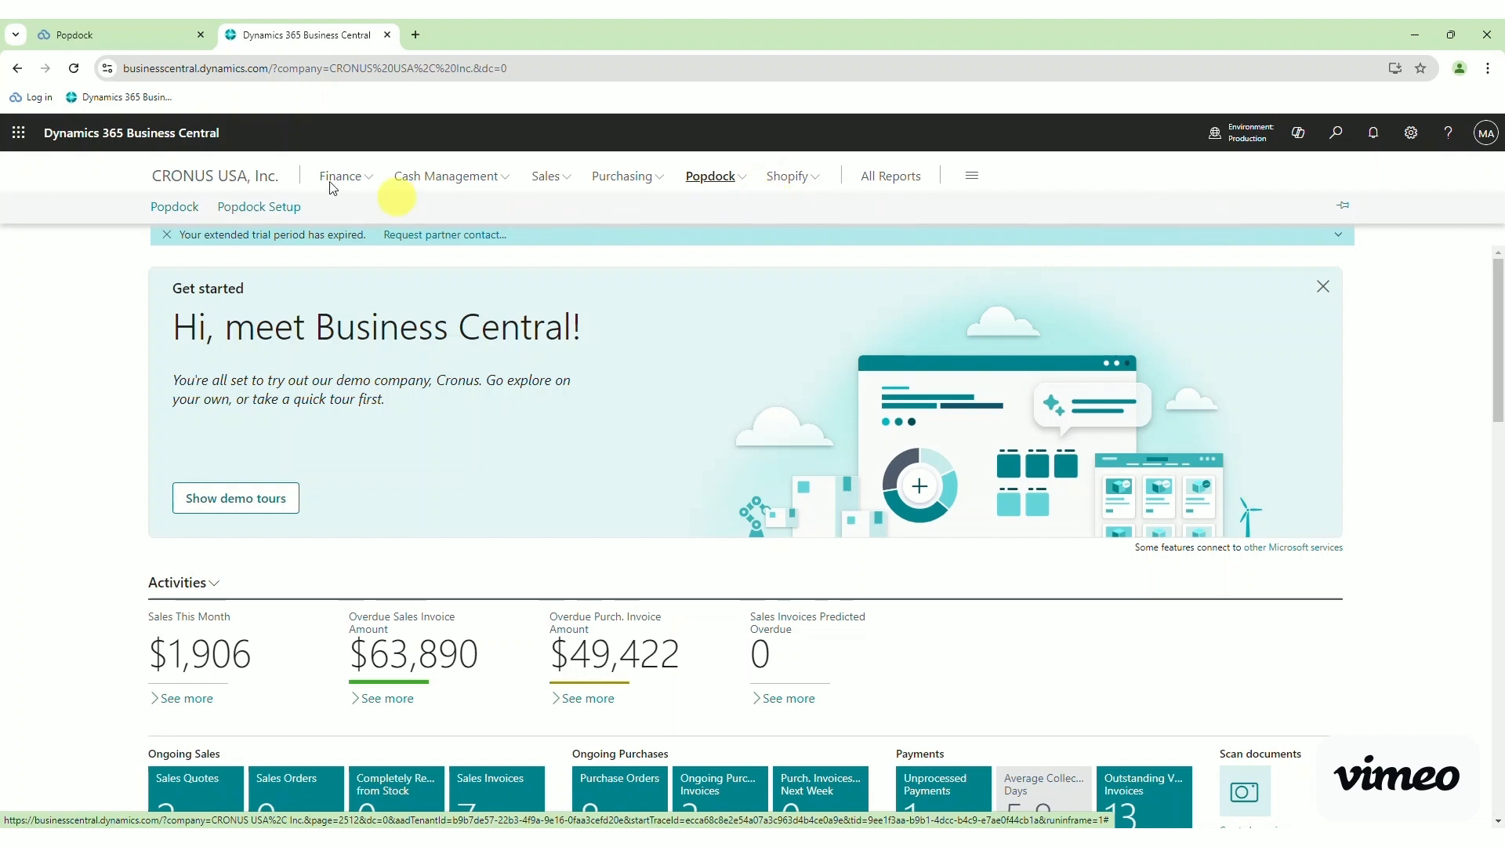
Switch to Popdock and start adding a Dynamics 365 Business Central connector with the Login online connection type.
{"action": "left_click", "coordinate": [121, 36]}
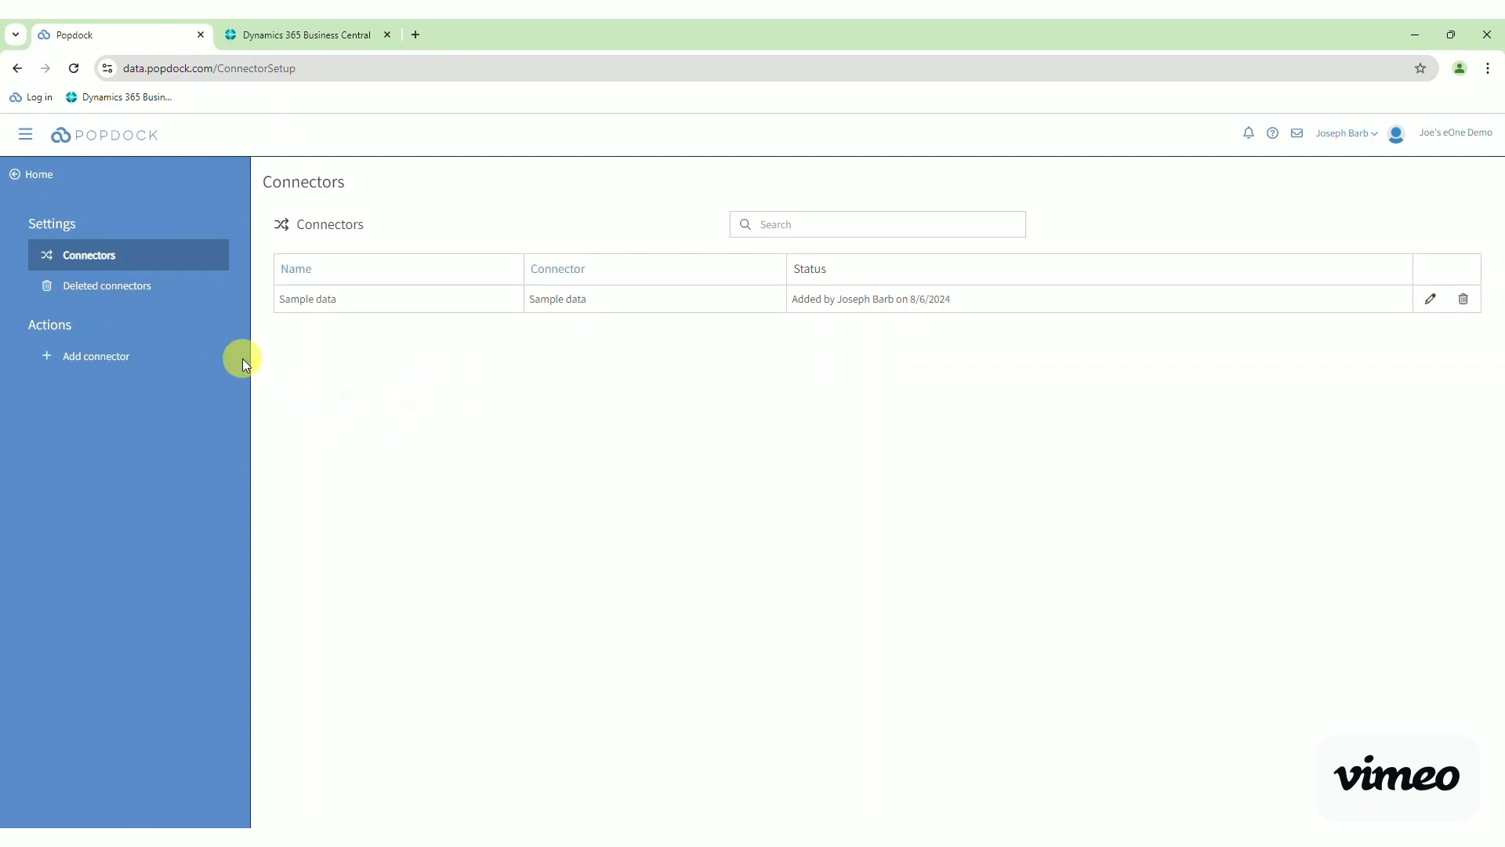
{"action": "left_click", "coordinate": [99, 359]}
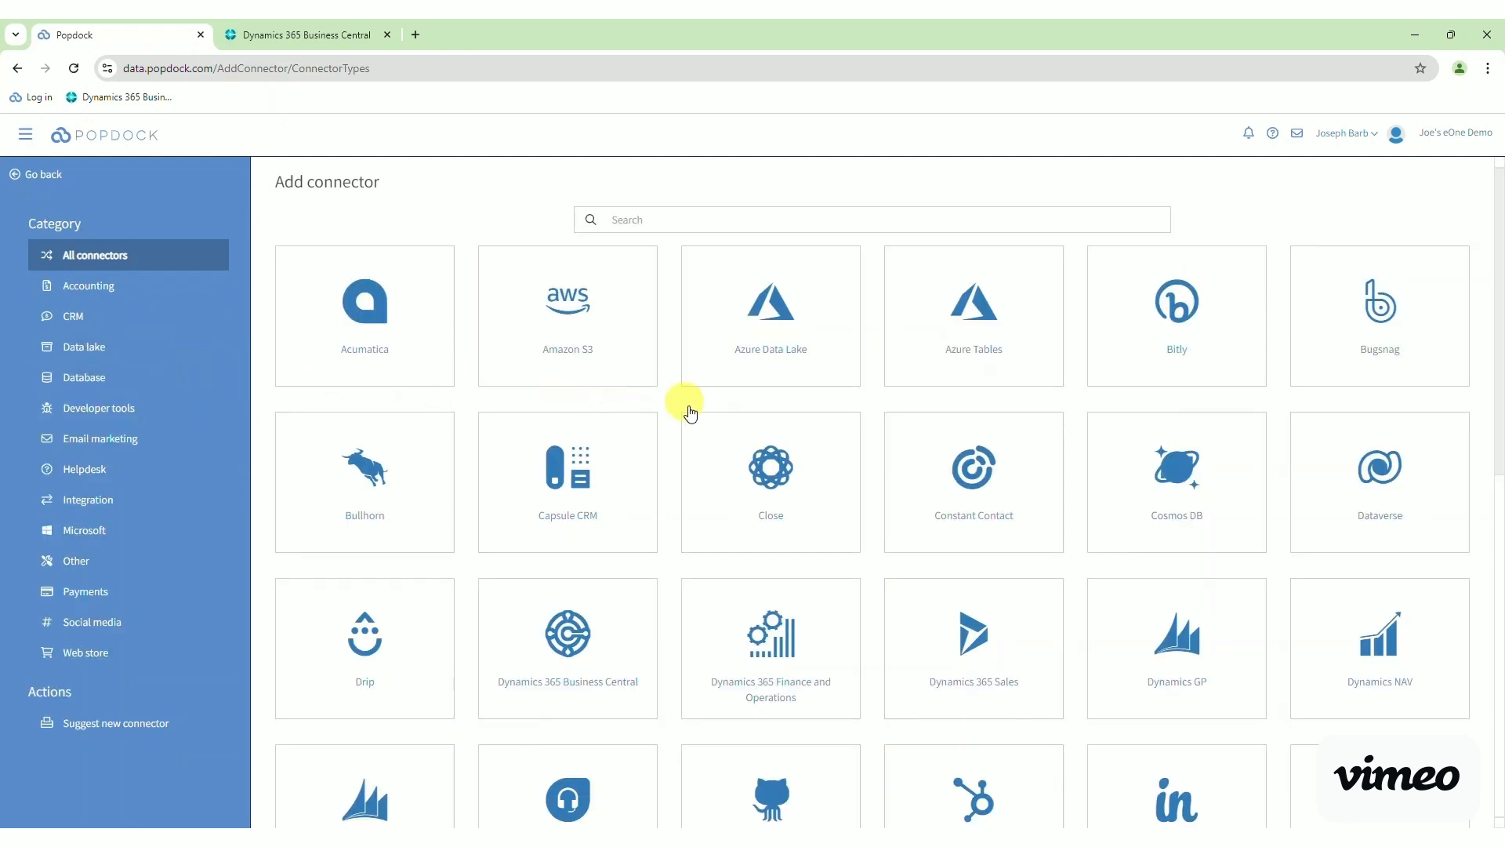
{"action": "left_click", "coordinate": [570, 644]}
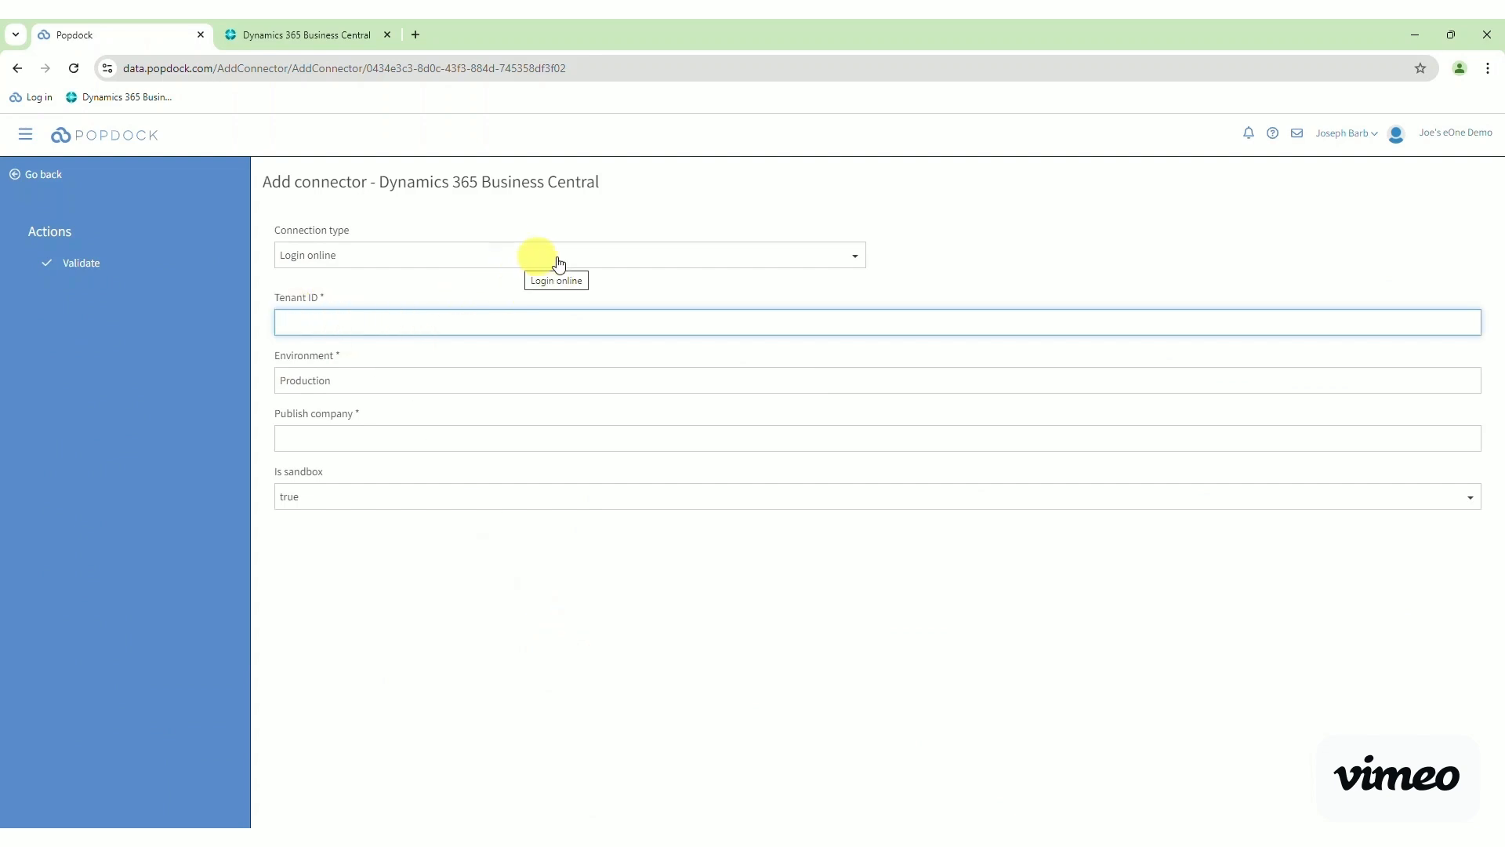
{"action": "left_click", "coordinate": [582, 259]}
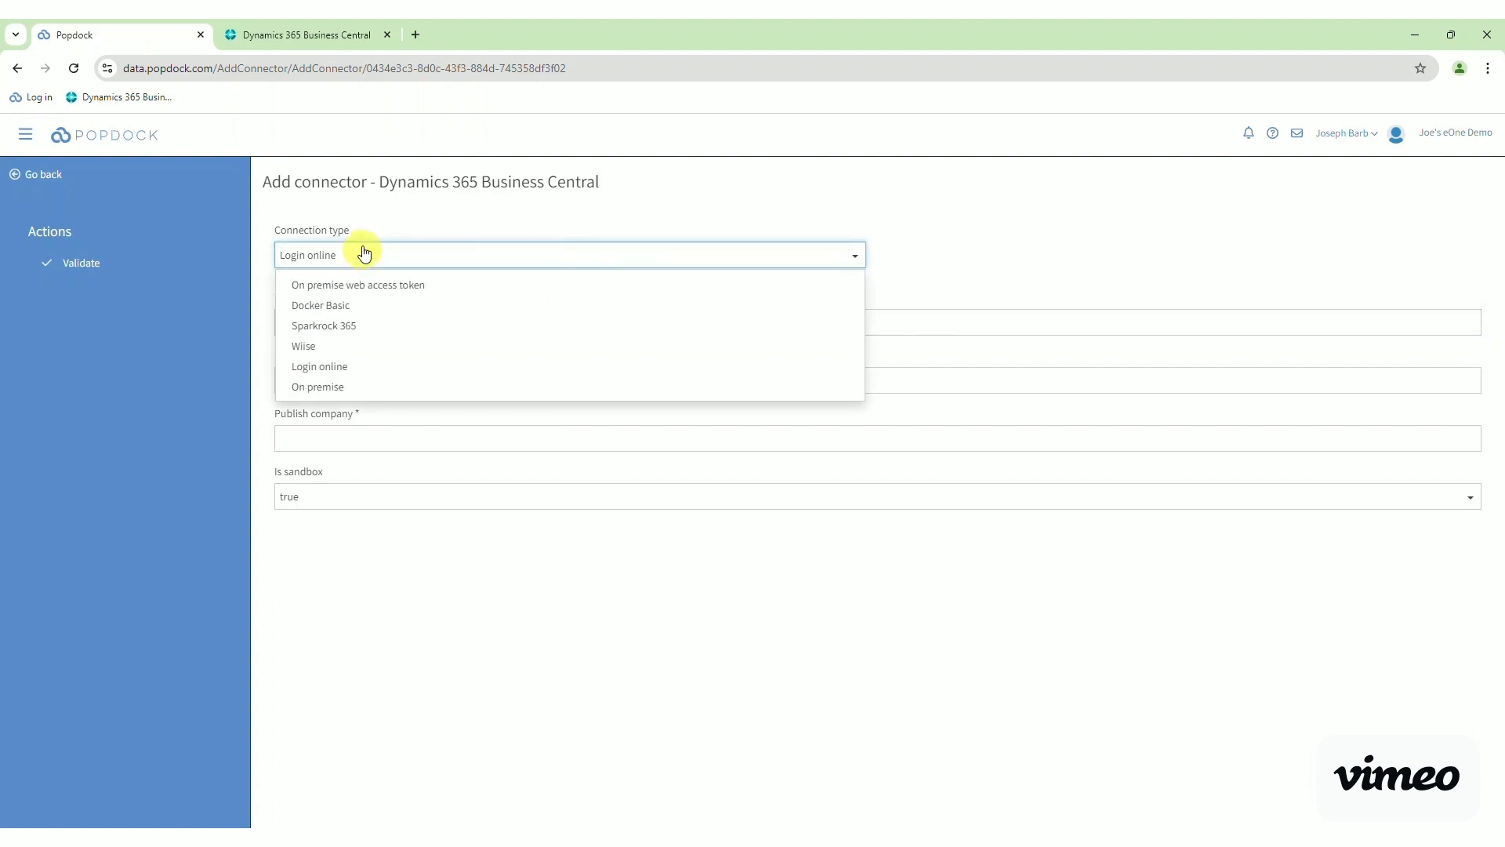
{"action": "left_click", "coordinate": [339, 368]}
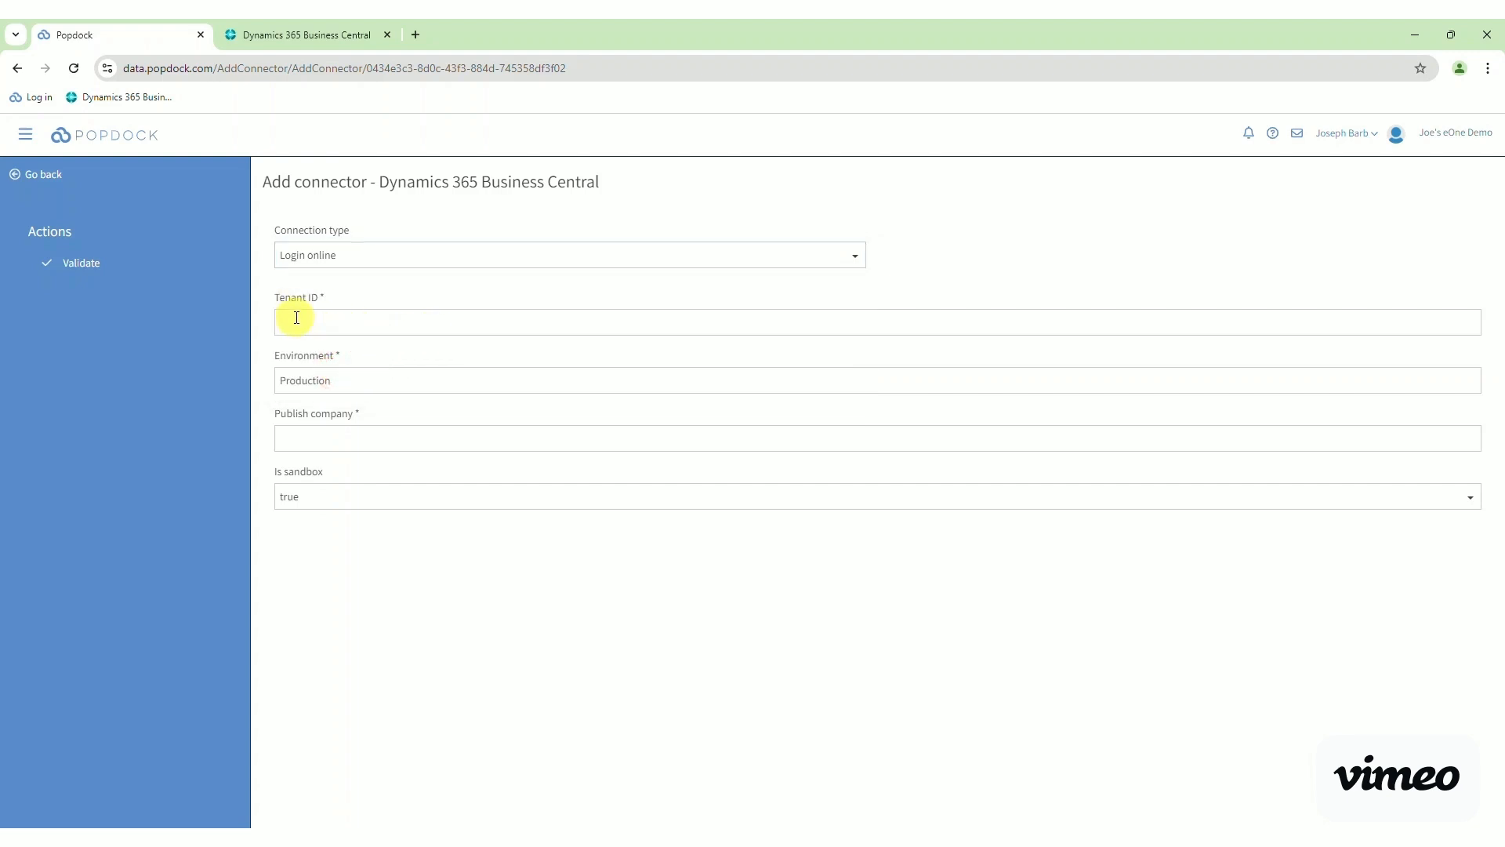
Copy the Microsoft Entra tenant ID from Business Central's Help & Support page into the Popdock connector's Tenant ID.
{"action": "left_click", "coordinate": [284, 36]}
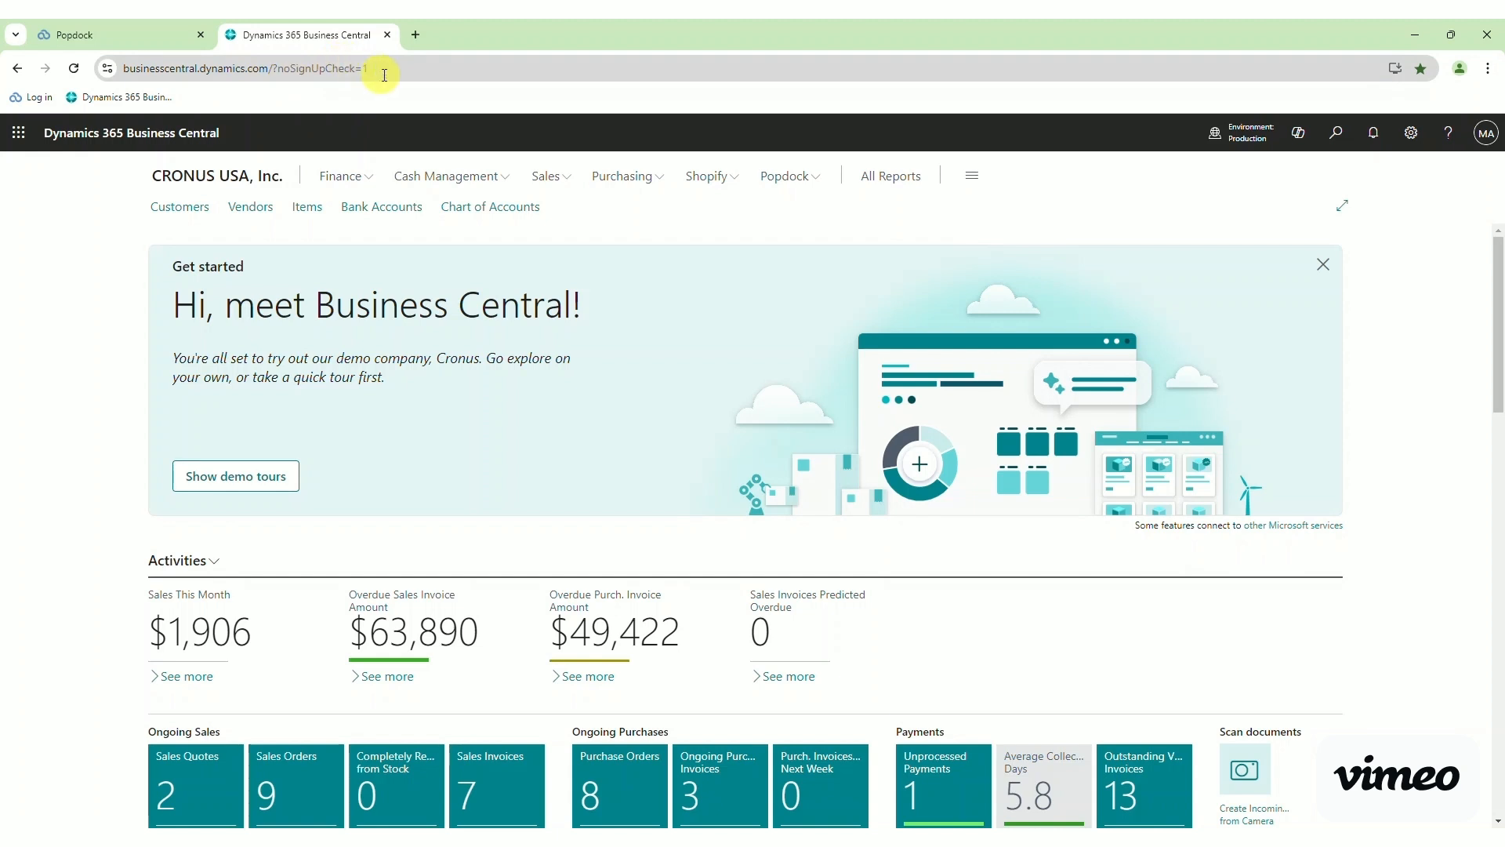
{"action": "left_click", "coordinate": [1449, 133]}
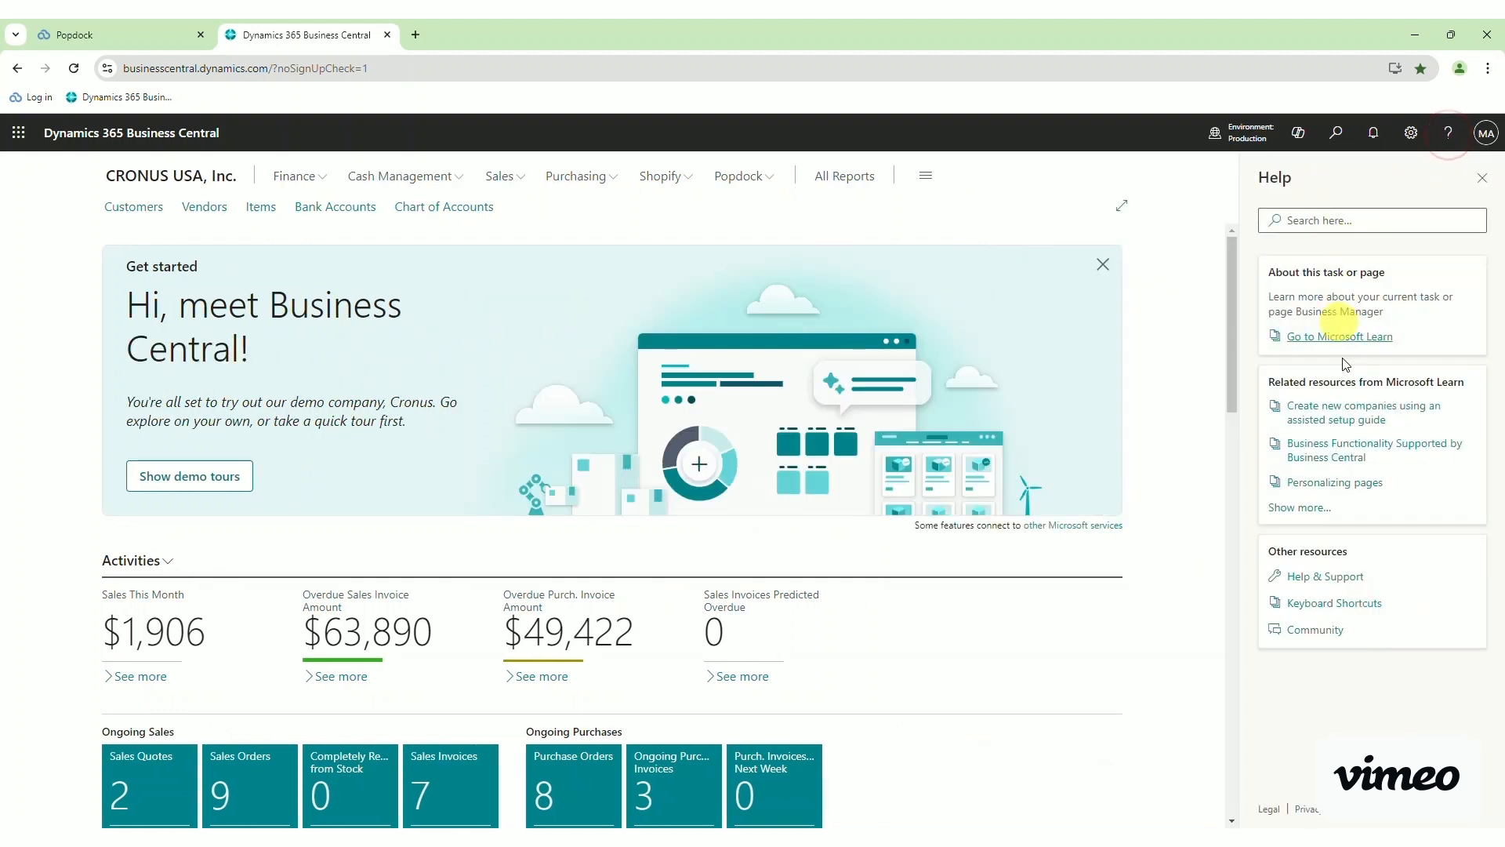
{"action": "left_click", "coordinate": [1308, 578]}
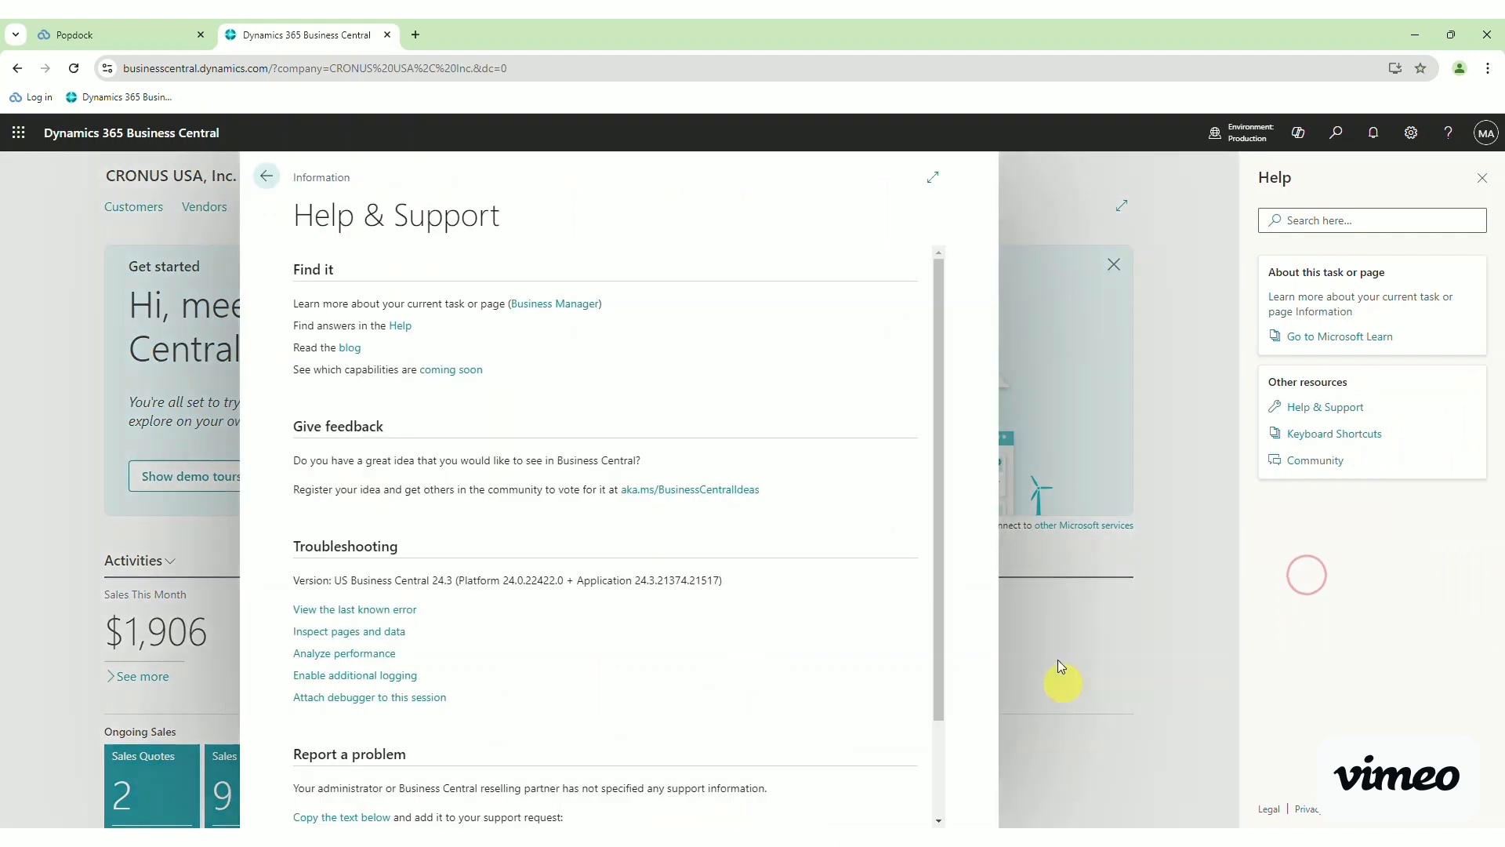
{"action": "scroll", "coordinate": [462, 651], "scroll_direction": "down", "scroll_amount": 2}
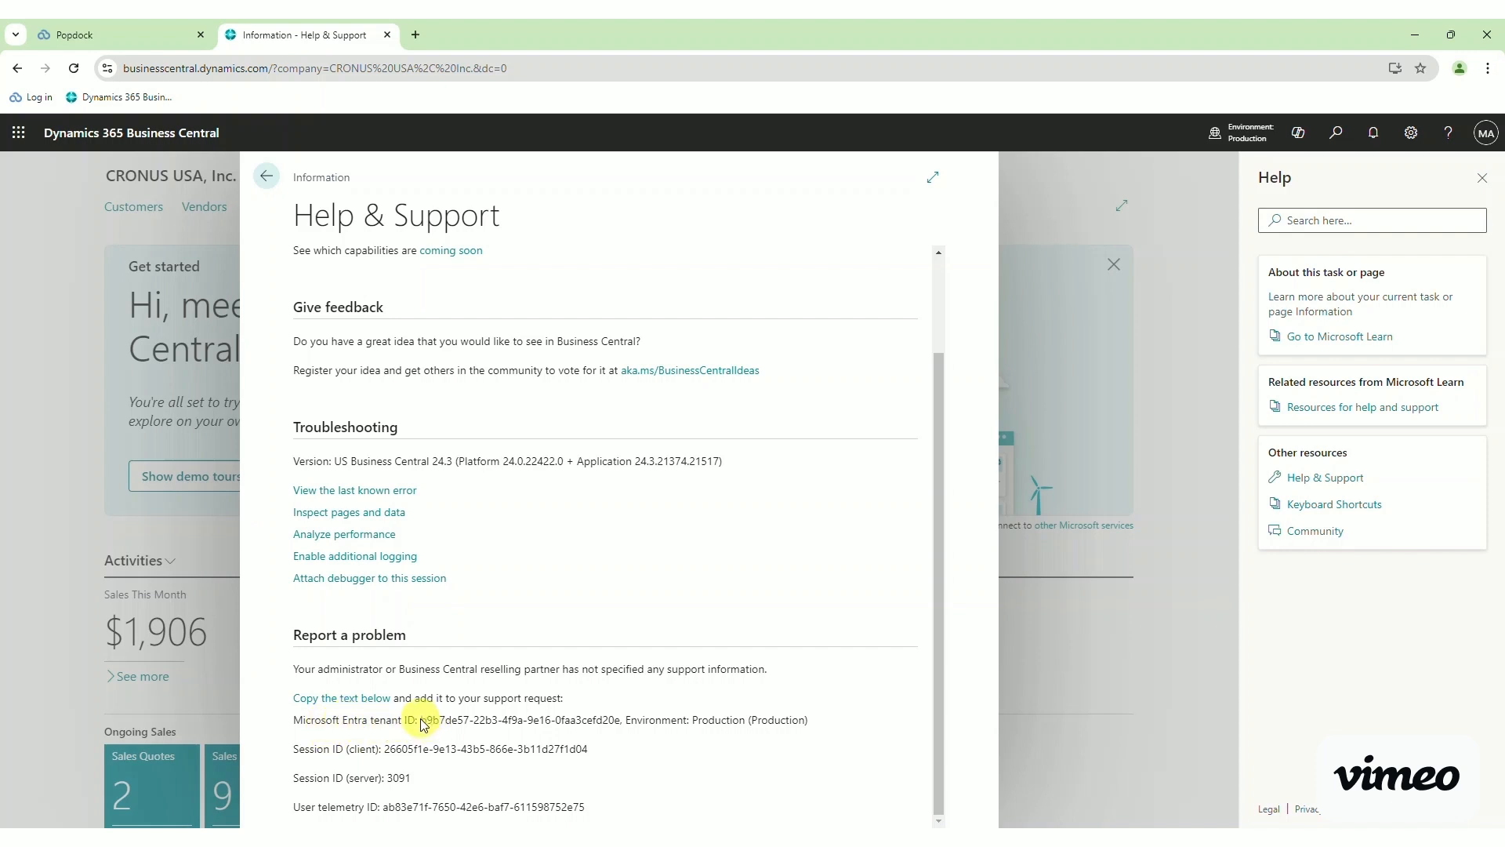
{"action": "left_click_drag", "start_coordinate": [422, 721], "coordinate": [617, 731]}
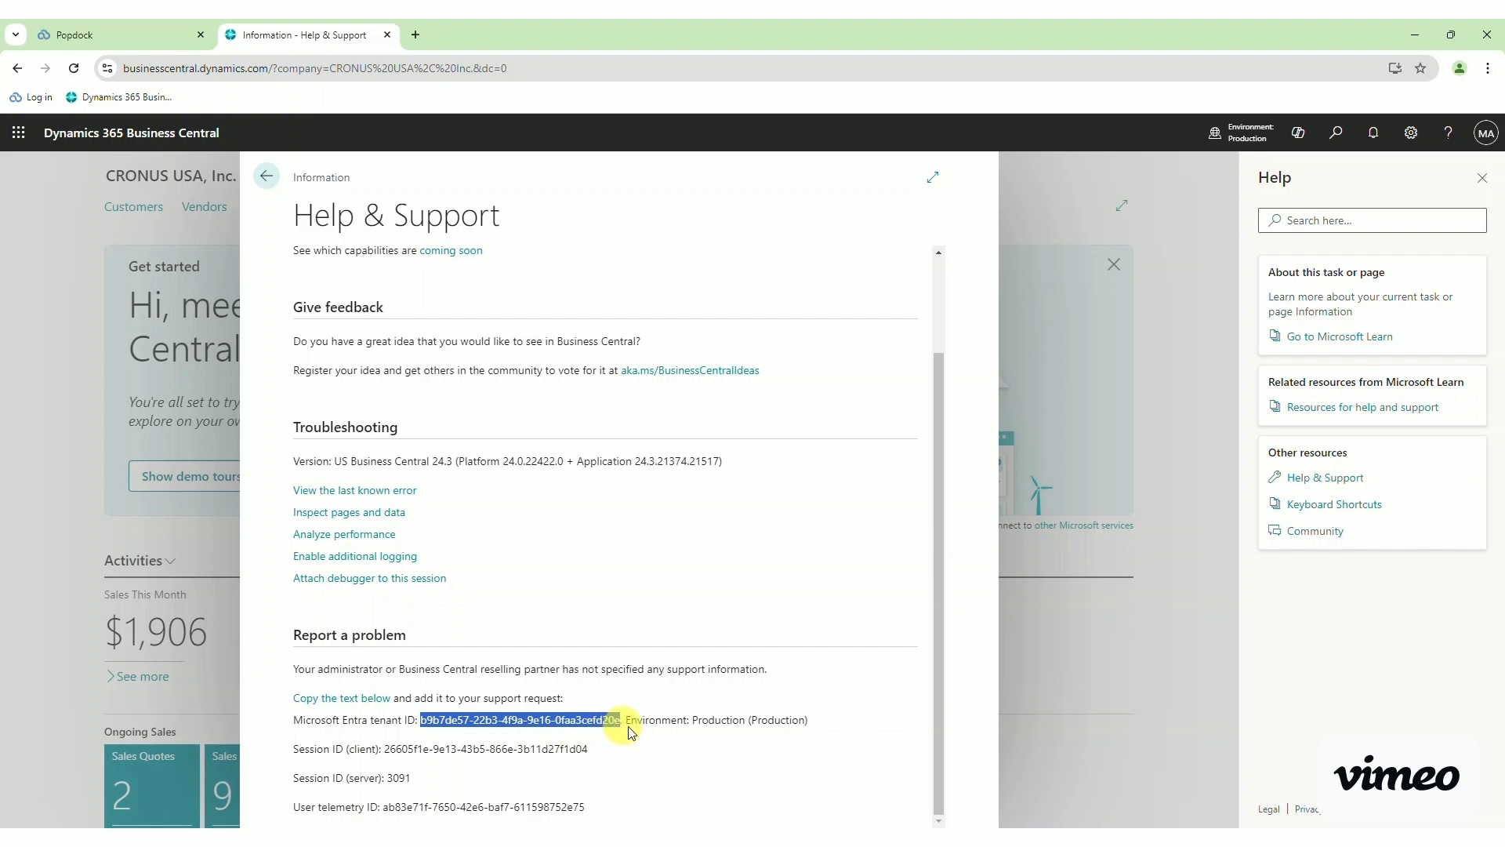
{"action": "left_click", "coordinate": [114, 37]}
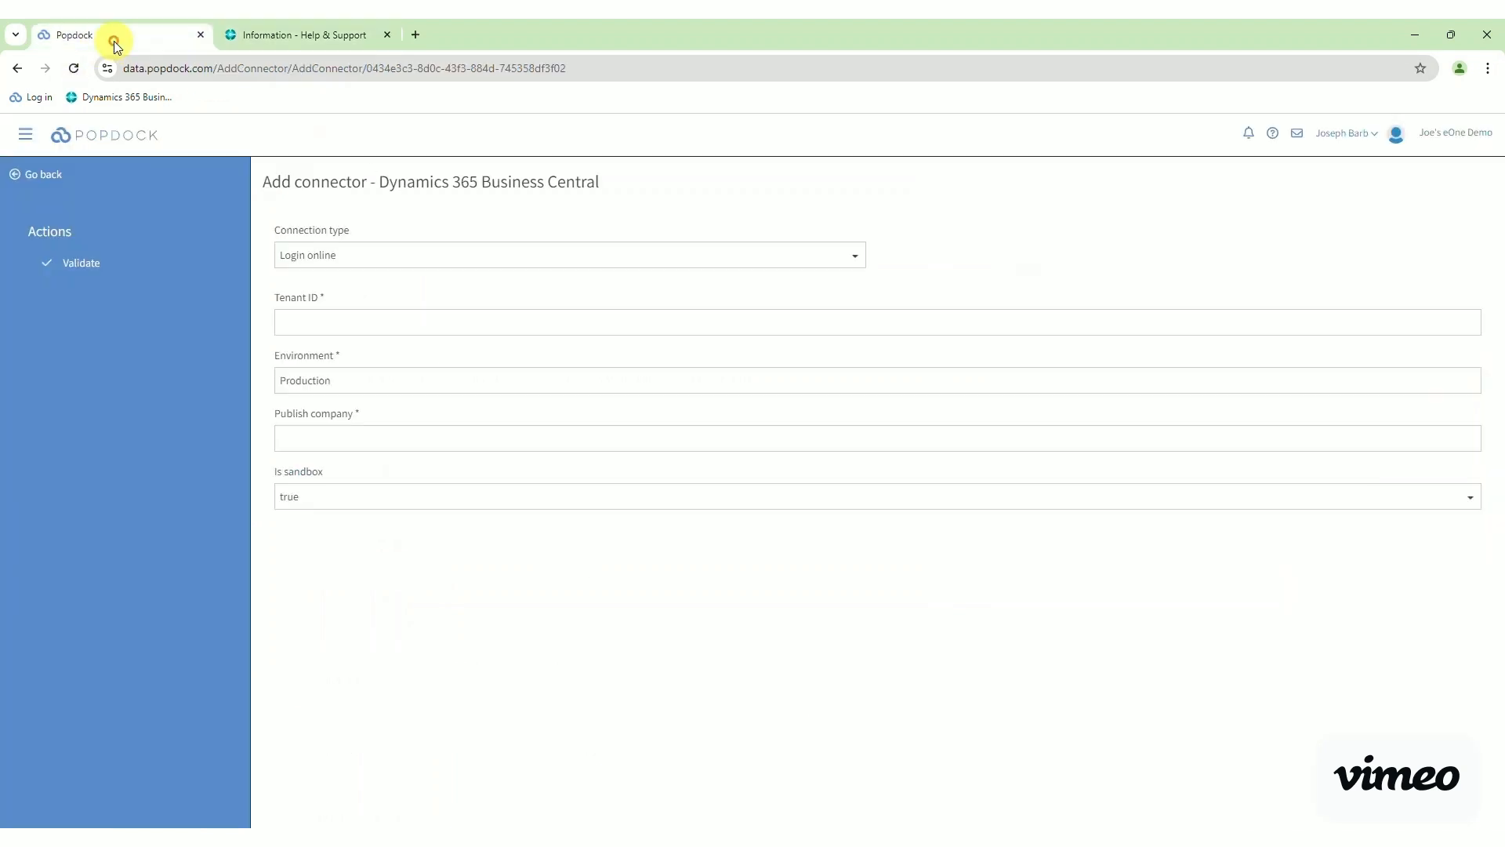
{"action": "left_click", "coordinate": [336, 323]}
{"action": "type", "text": "b9b7de57-22b3-4f9a-9e16-0faa3cefd20e"}
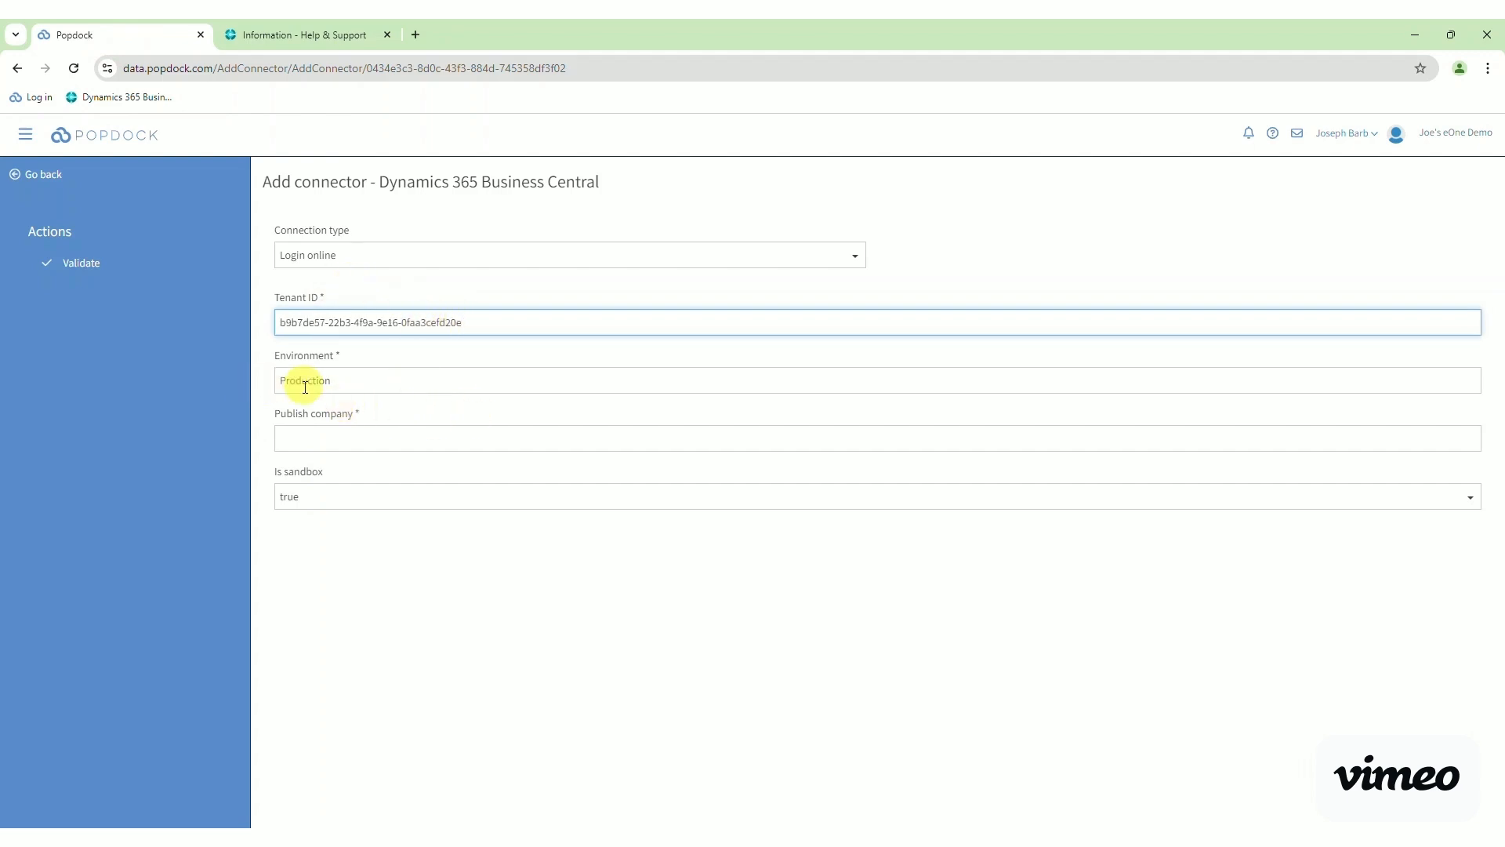
Check the connector's environment name against the environments listed under Business Central's available companies, and return to Popdock.
{"action": "left_click", "coordinate": [359, 381]}
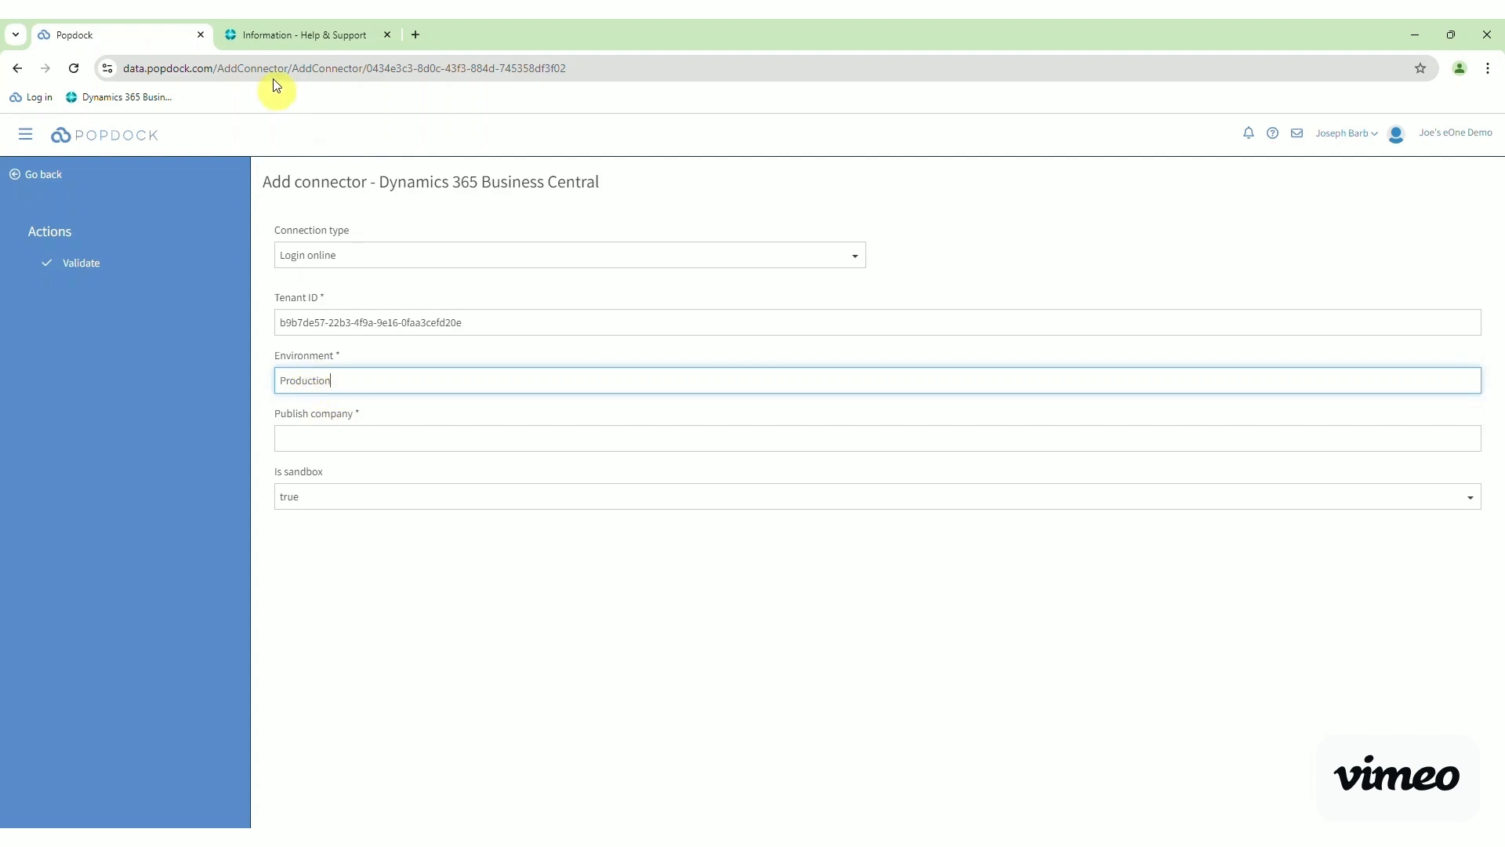
{"action": "left_click", "coordinate": [266, 39]}
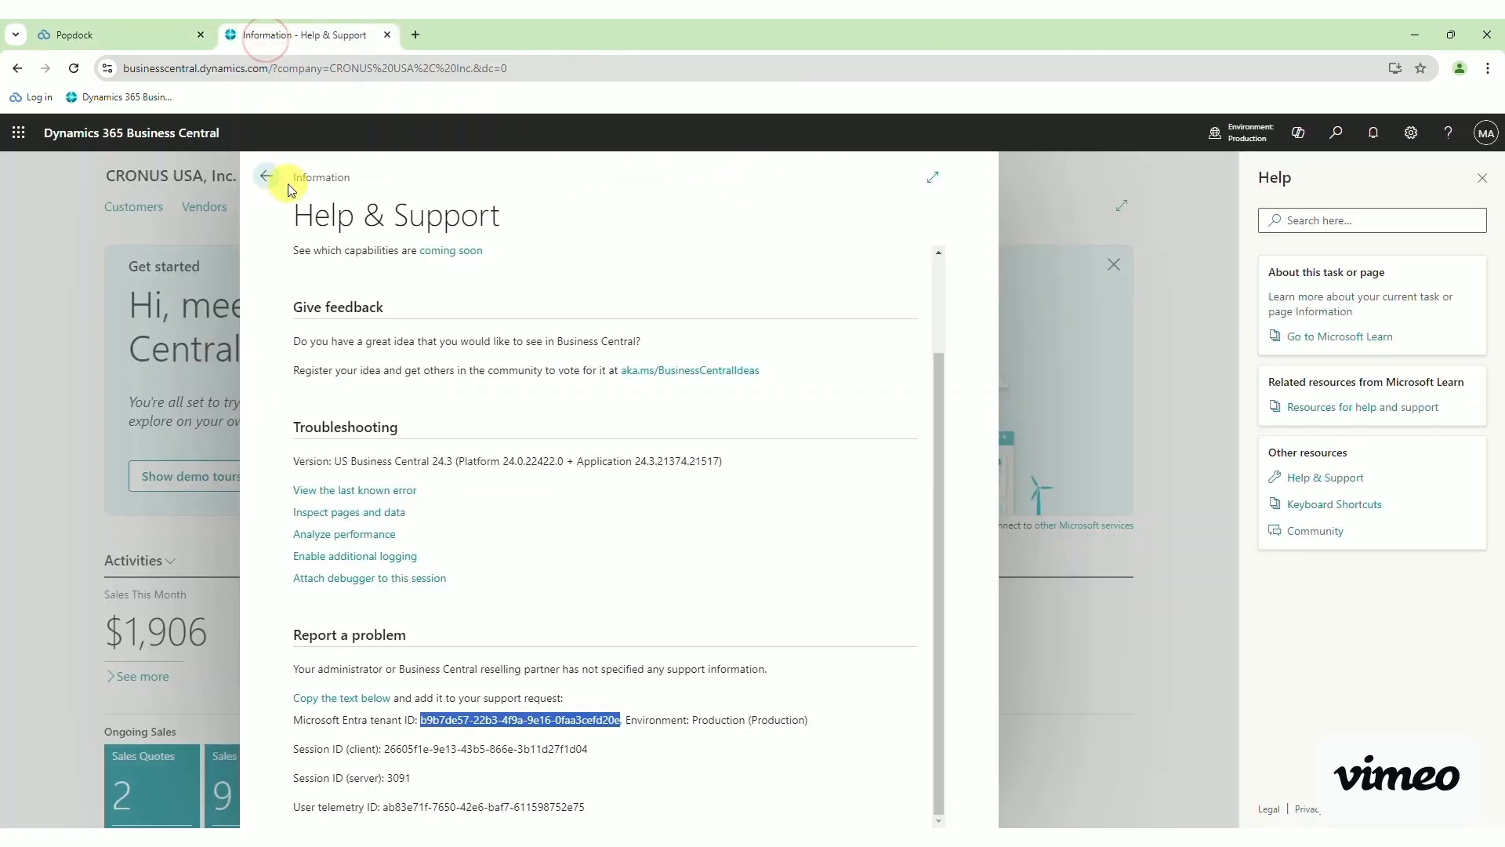
{"action": "left_click", "coordinate": [1239, 140]}
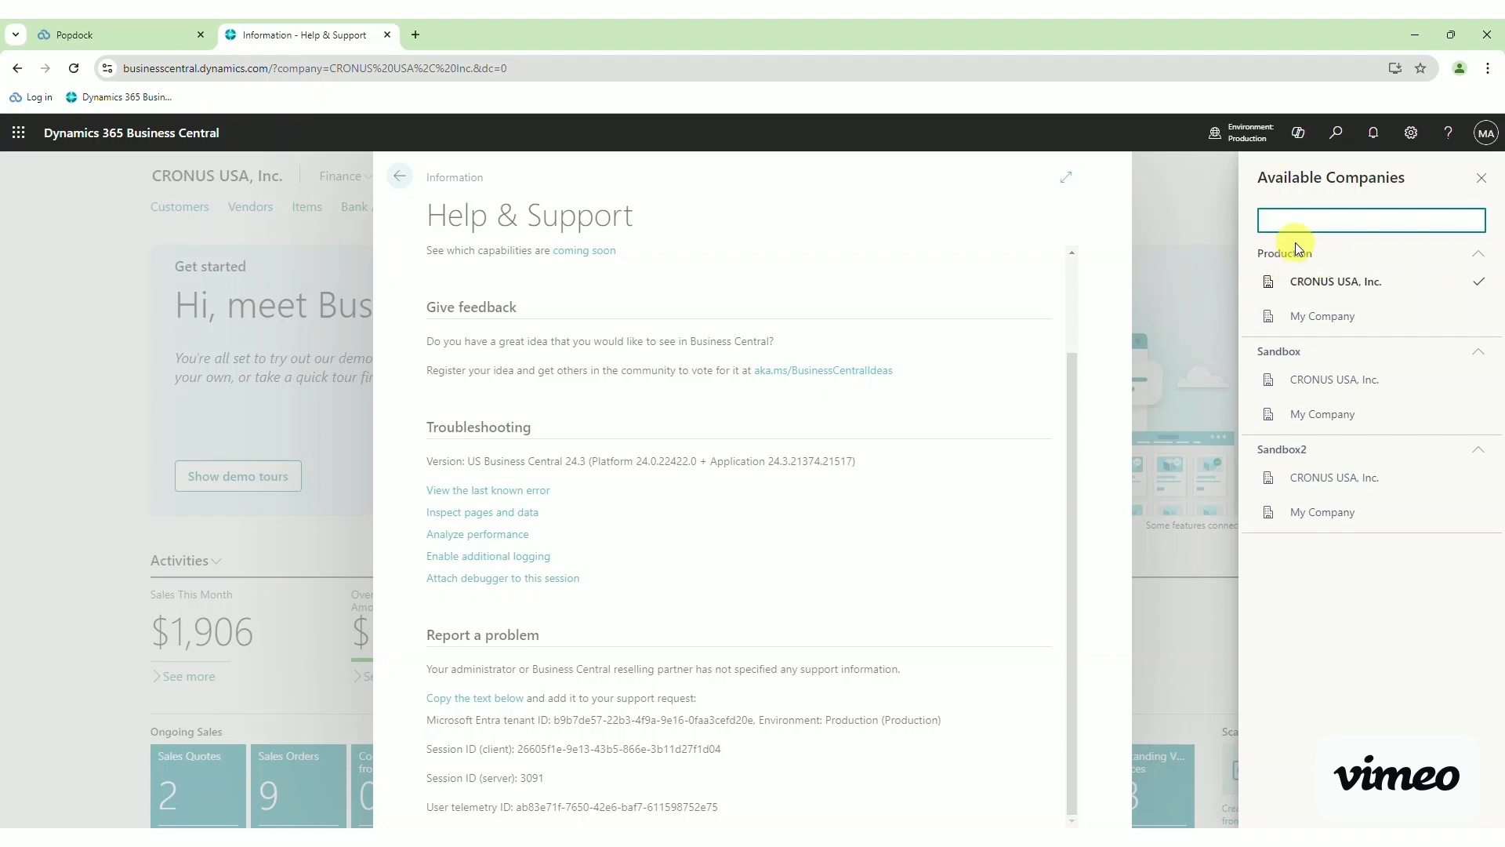
{"action": "left_click", "coordinate": [108, 35]}
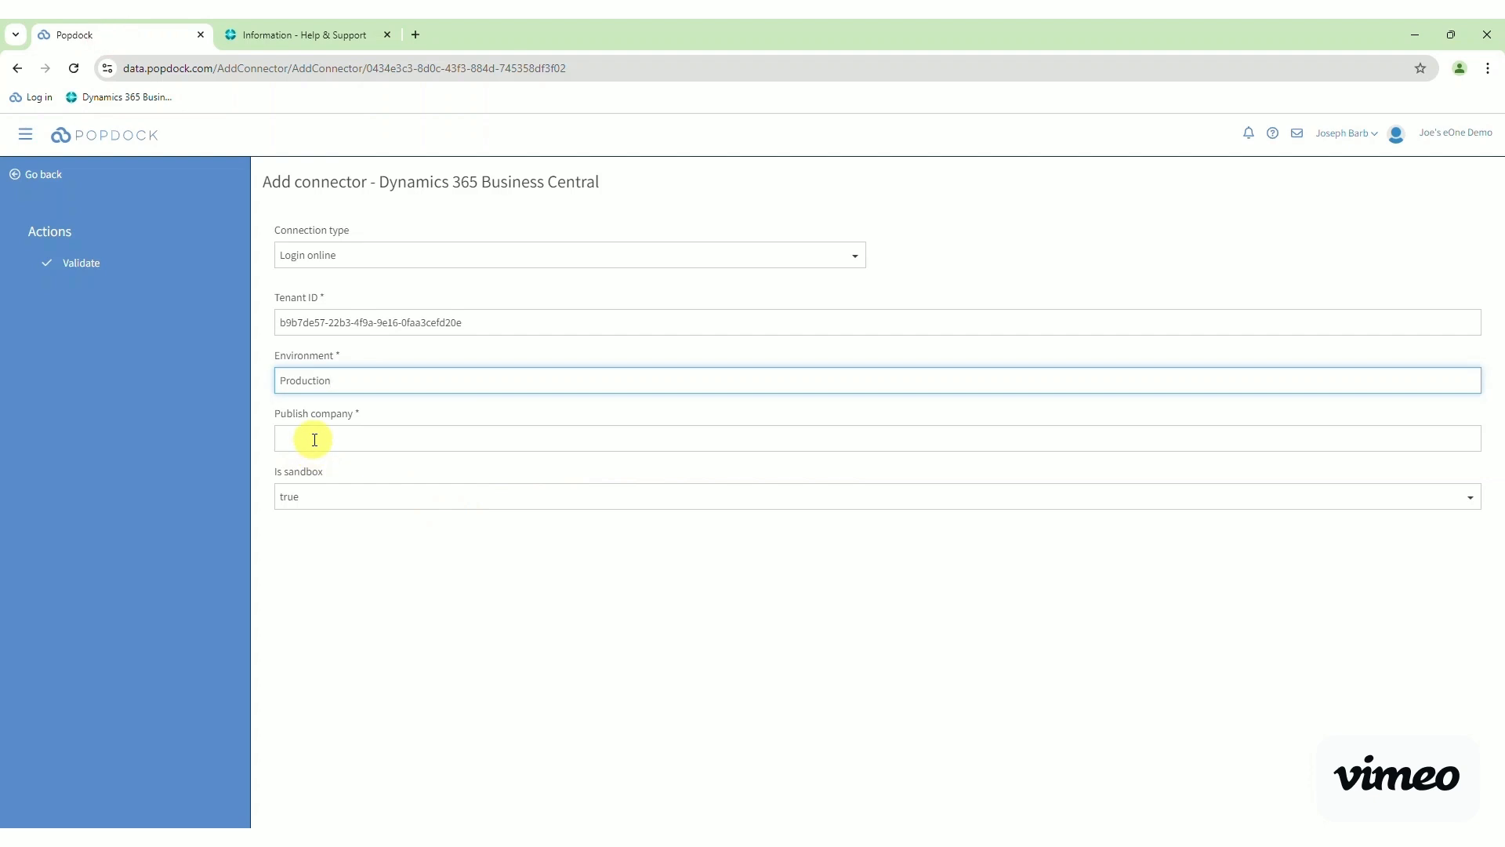
Leave the environment list and Help & Support in Business Central, and look up the exact company name in the Companies list.
{"action": "left_click", "coordinate": [298, 35]}
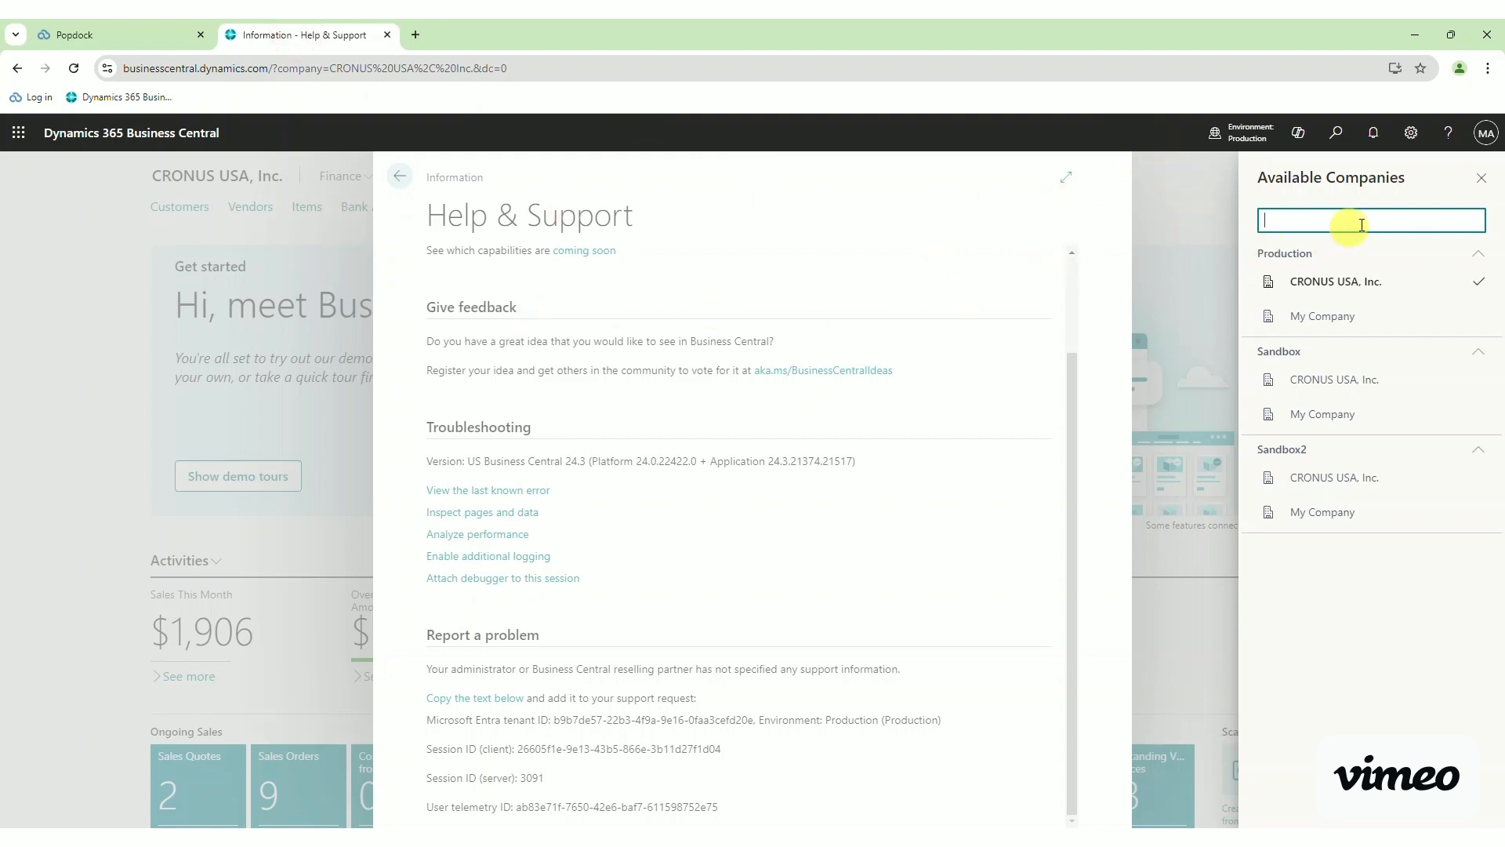
{"action": "left_click", "coordinate": [1484, 180]}
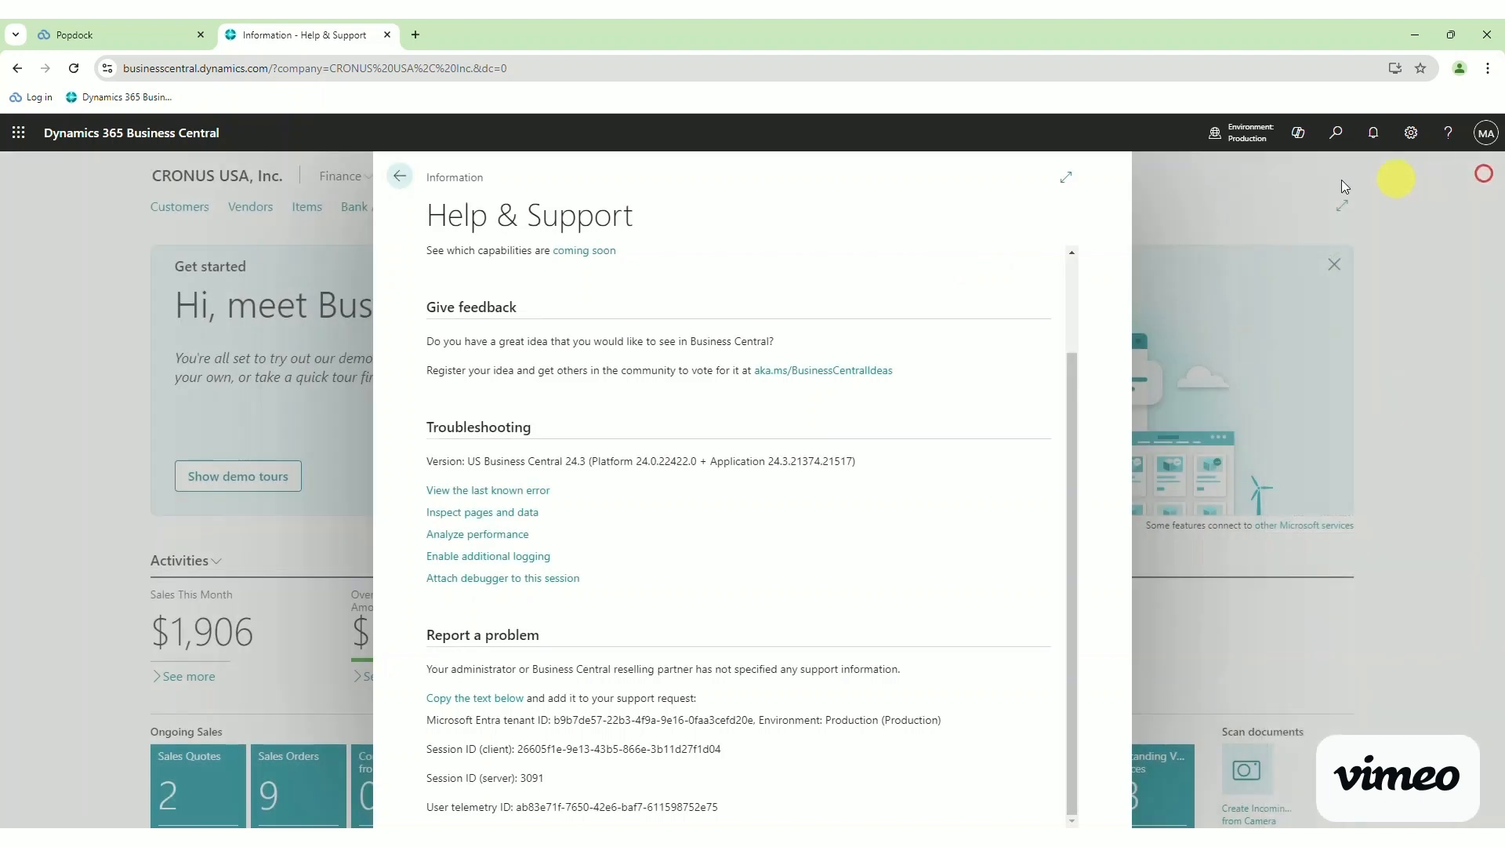
{"action": "left_click", "coordinate": [402, 179]}
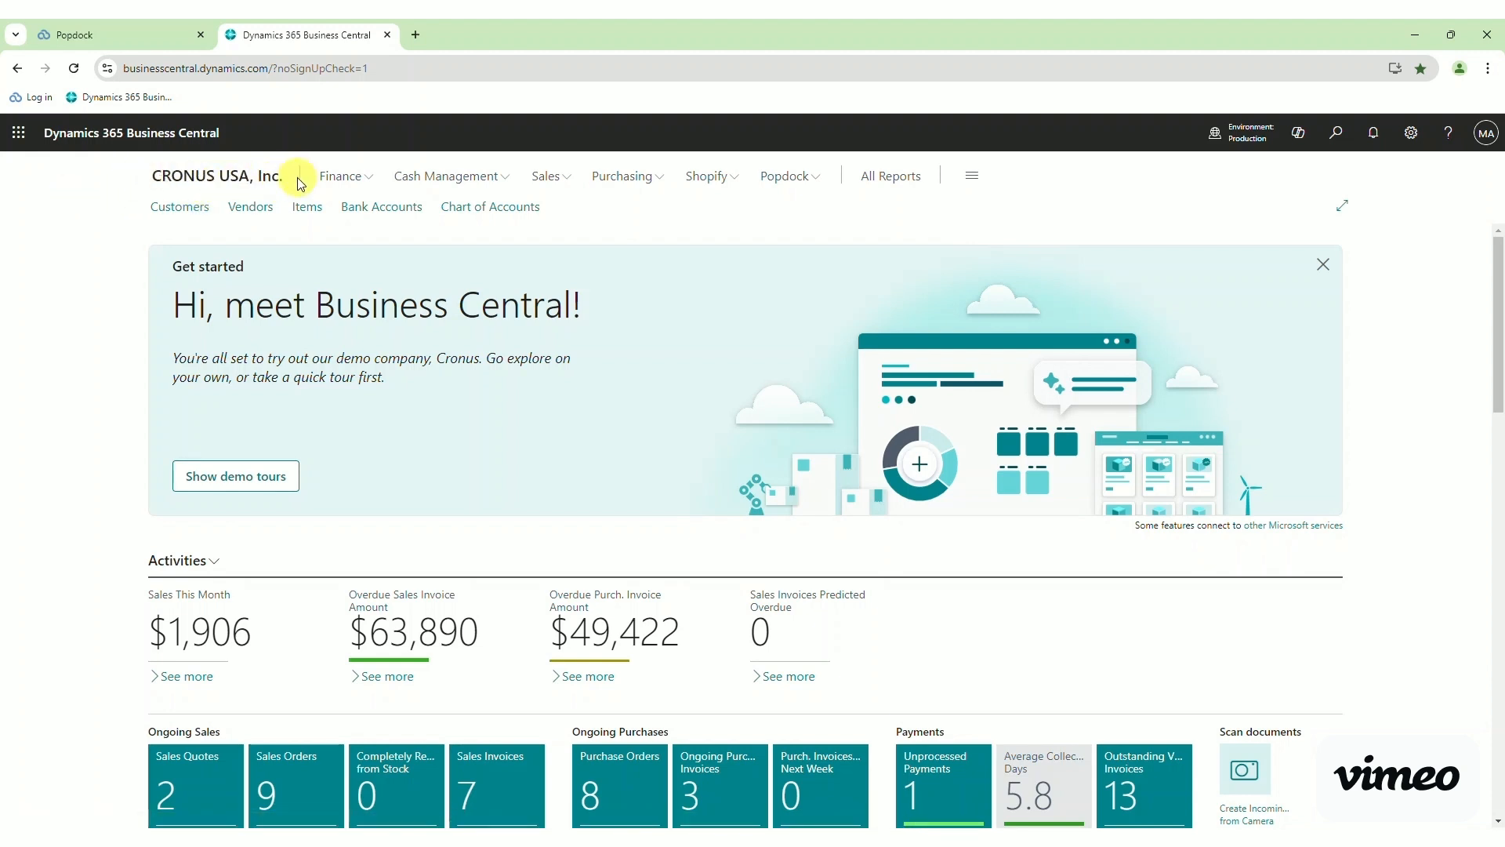
{"action": "left_click", "coordinate": [1334, 145]}
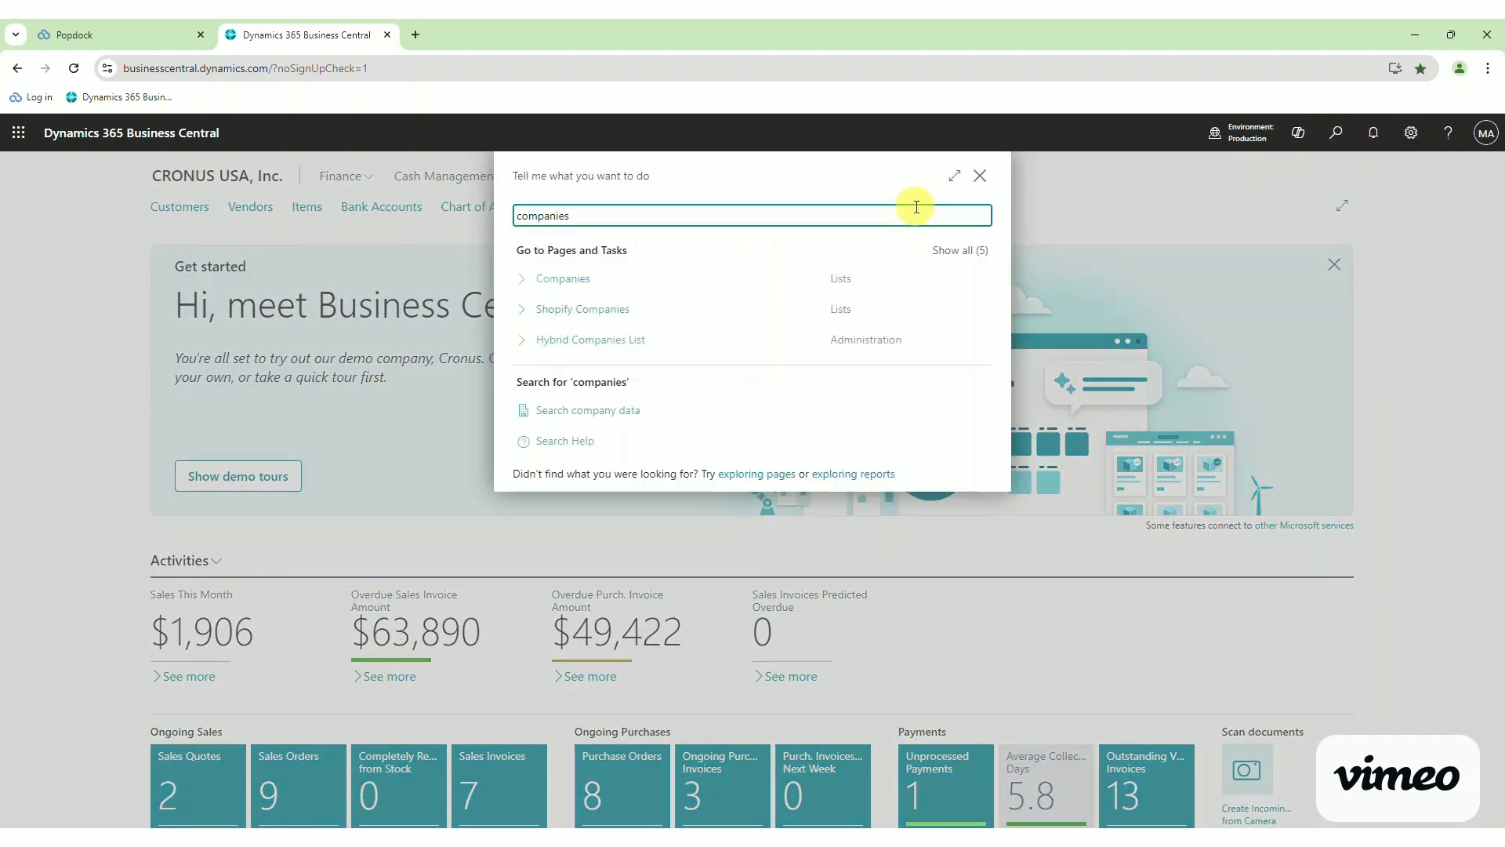
{"action": "left_click", "coordinate": [547, 291]}
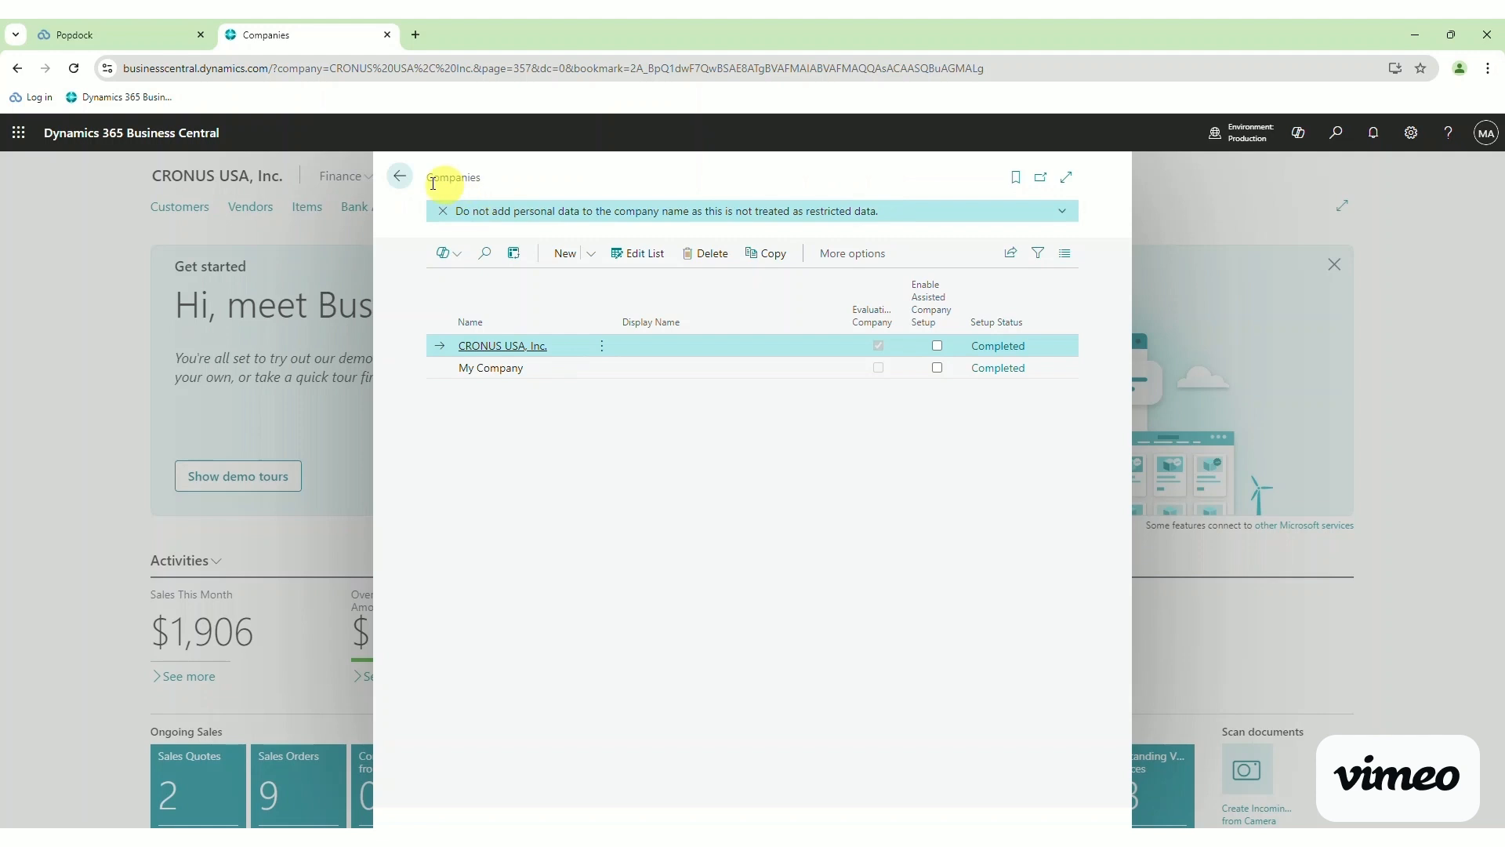
{"action": "left_click", "coordinate": [401, 176]}
In Popdock, set the connector's publish company to CRONUS USA, Inc. and mark it as not a sandbox (Is sandbox: false).
{"action": "left_click", "coordinate": [144, 37]}
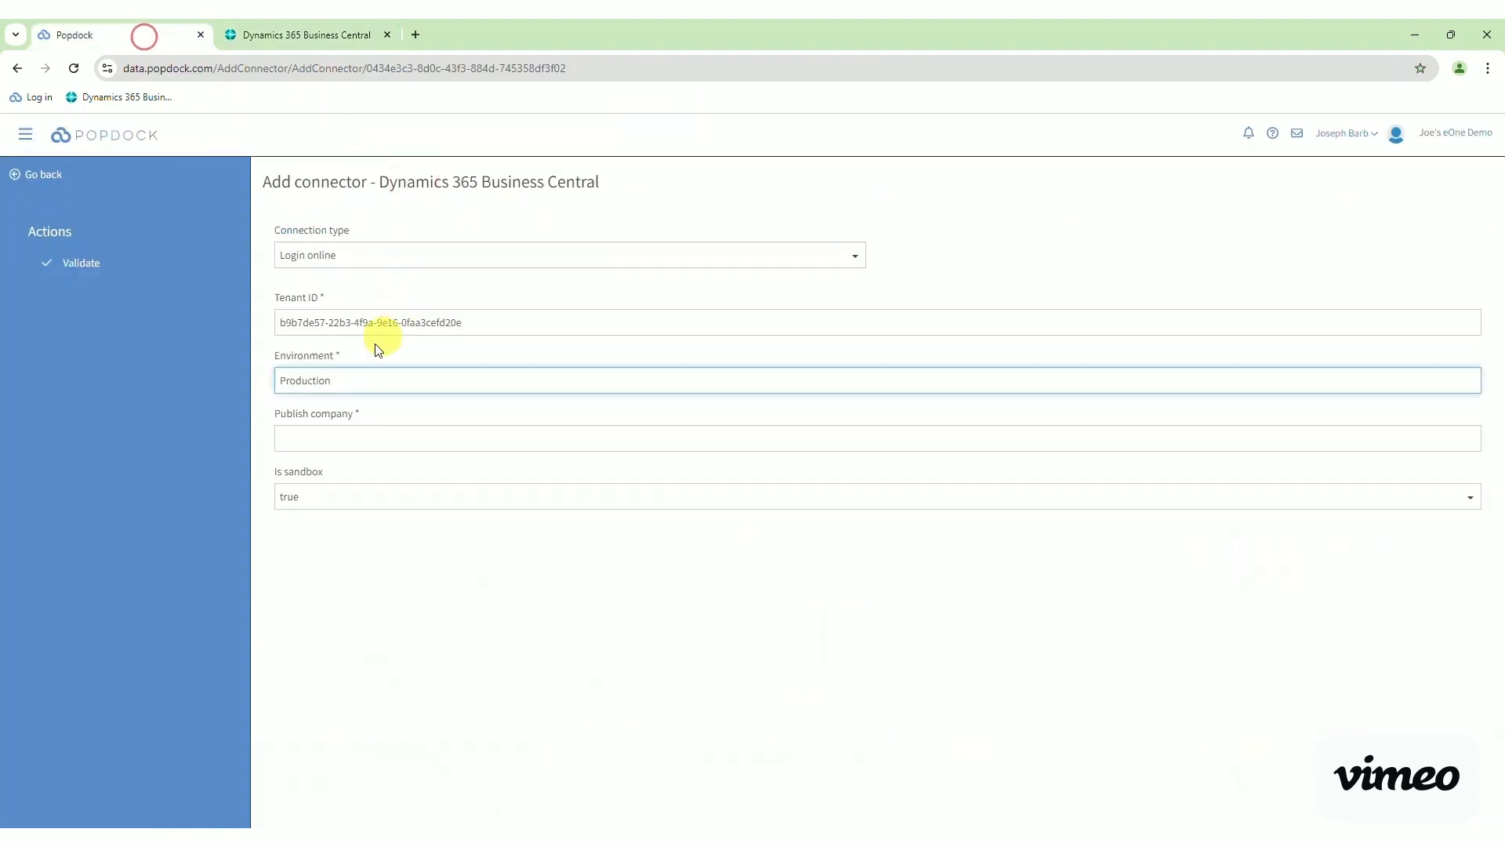
{"action": "left_click", "coordinate": [365, 441]}
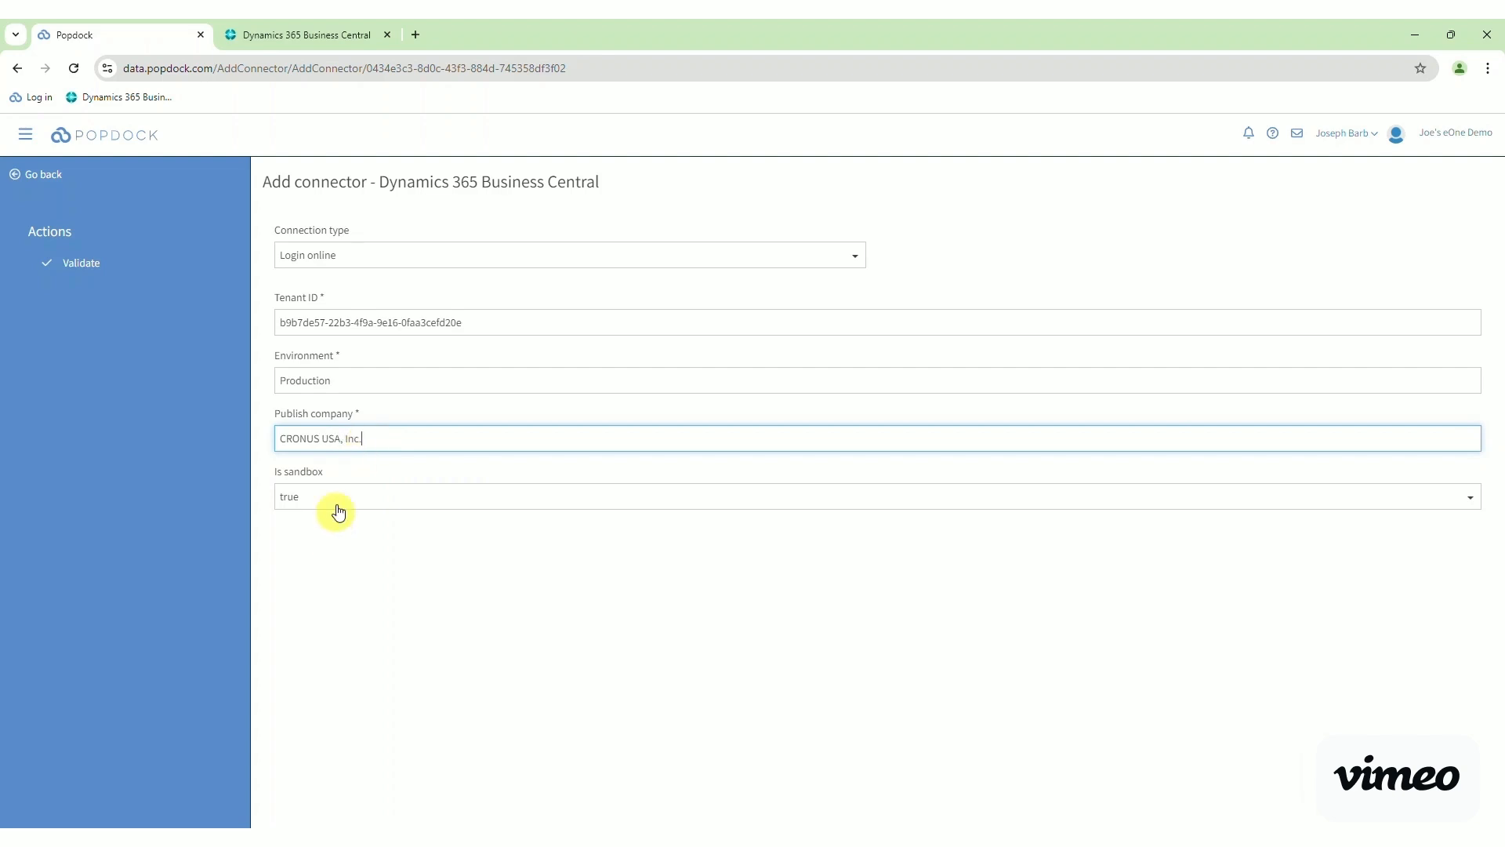
{"action": "left_click", "coordinate": [311, 494]}
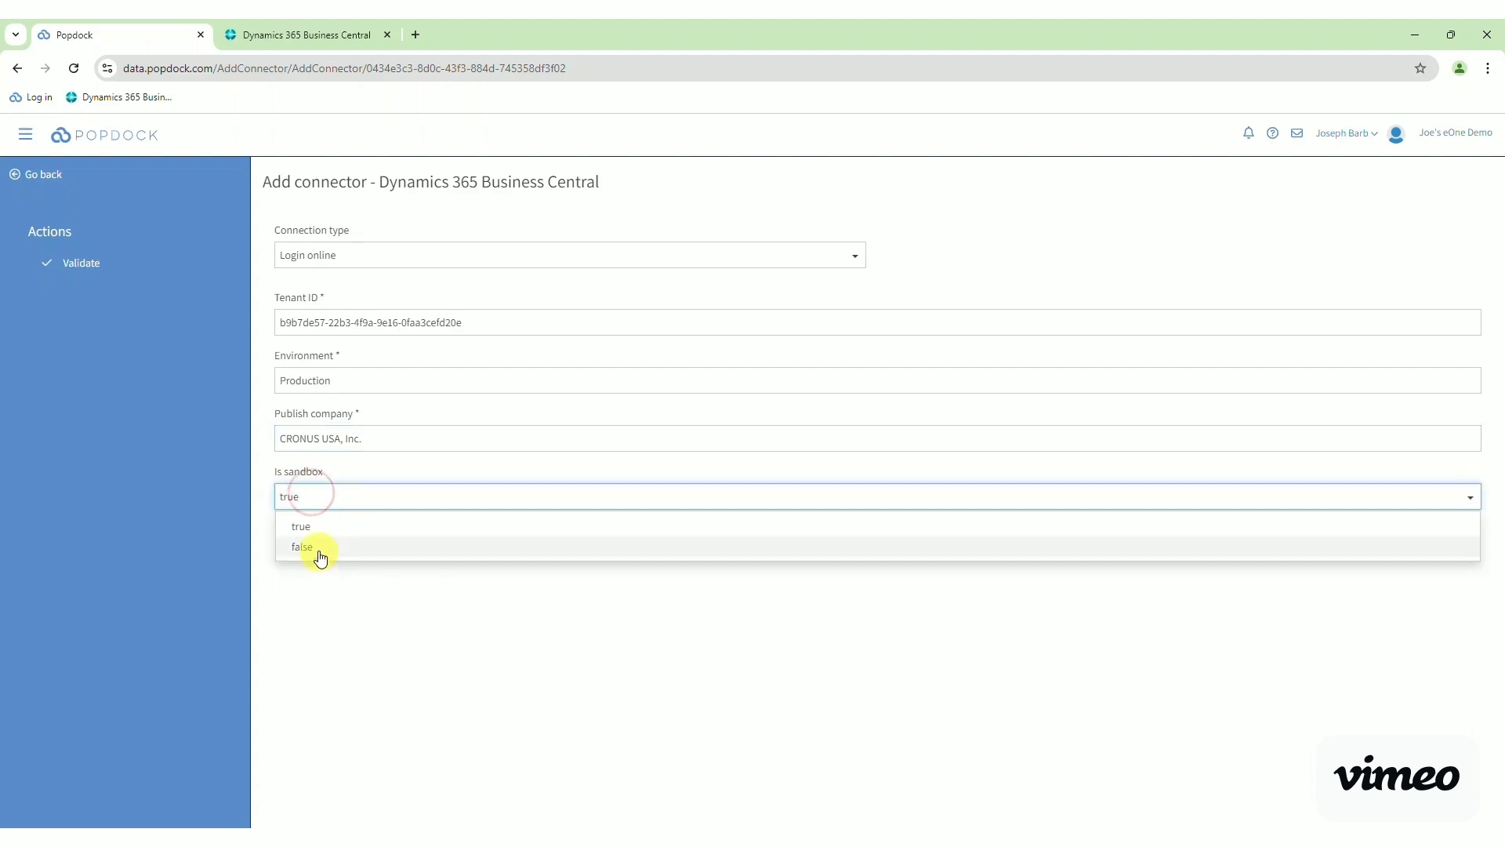
{"action": "left_click", "coordinate": [314, 548]}
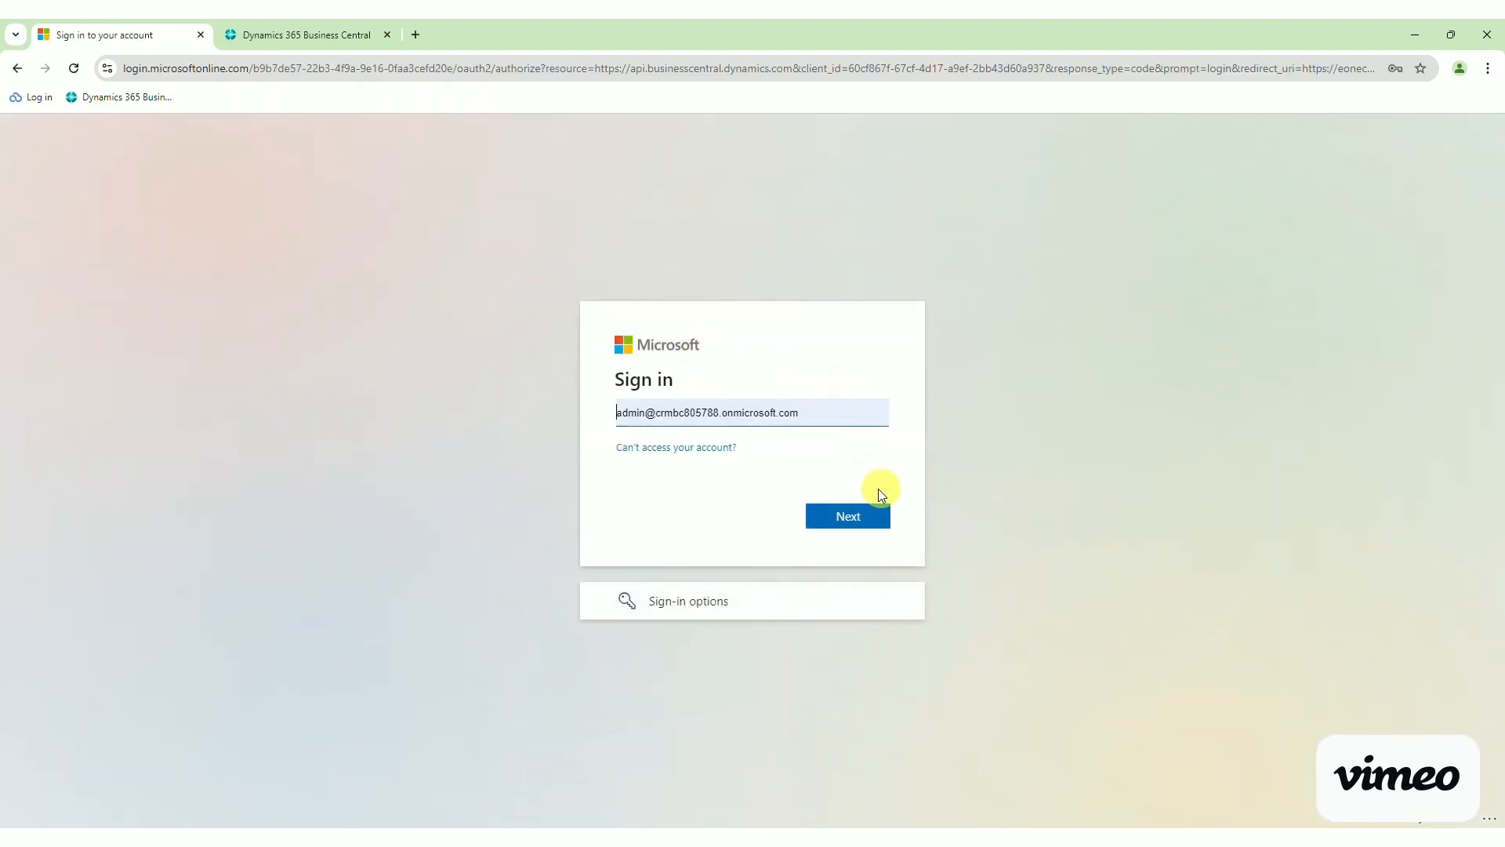
Validate the connector by signing in to Microsoft with the suggested account and its account password, and stay signed in.
{"action": "left_click", "coordinate": [837, 518]}
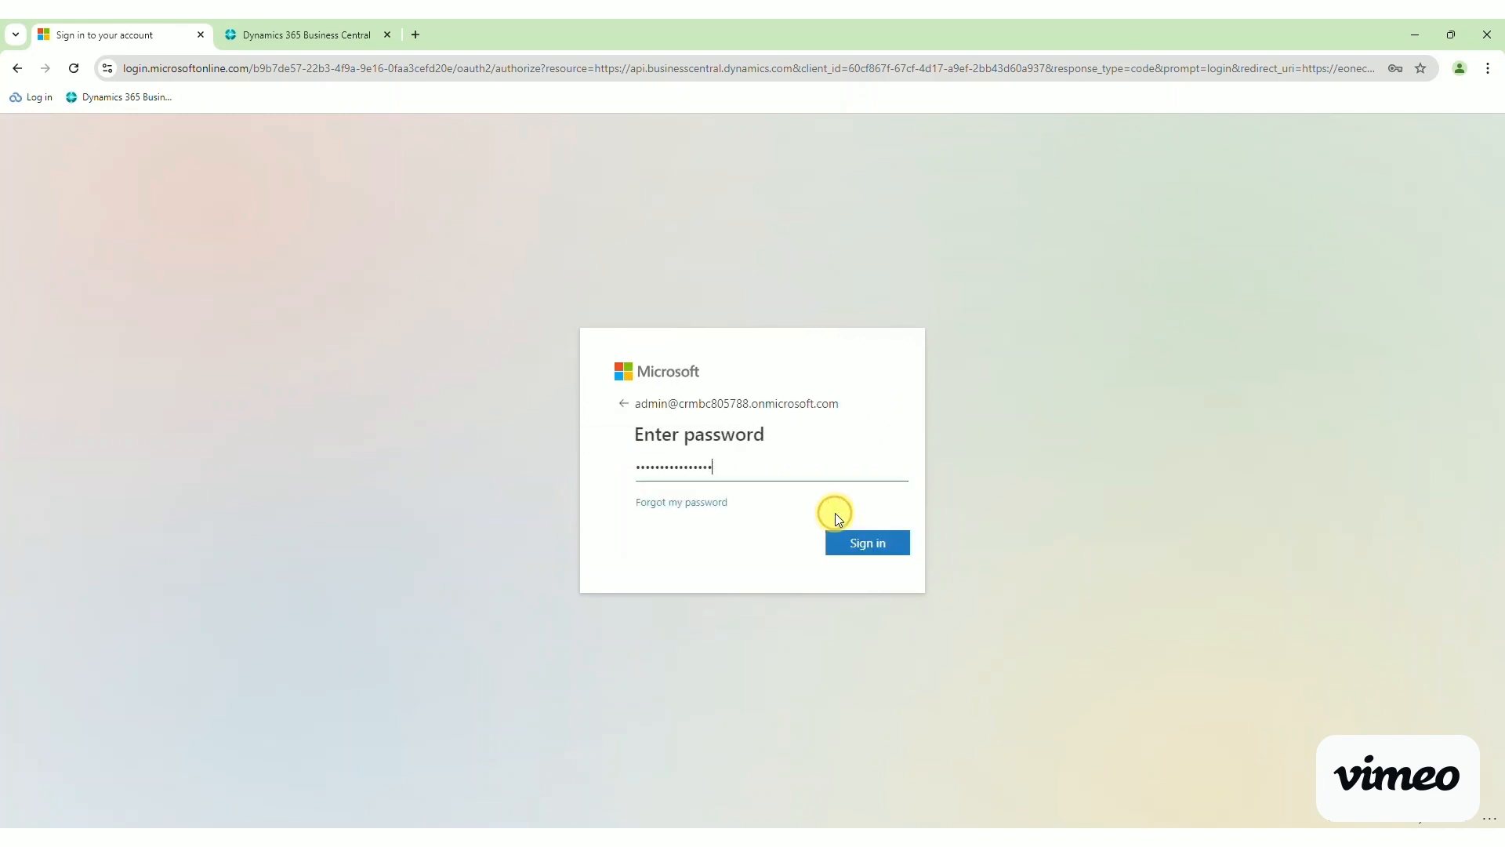
{"action": "left_click", "coordinate": [847, 545]}
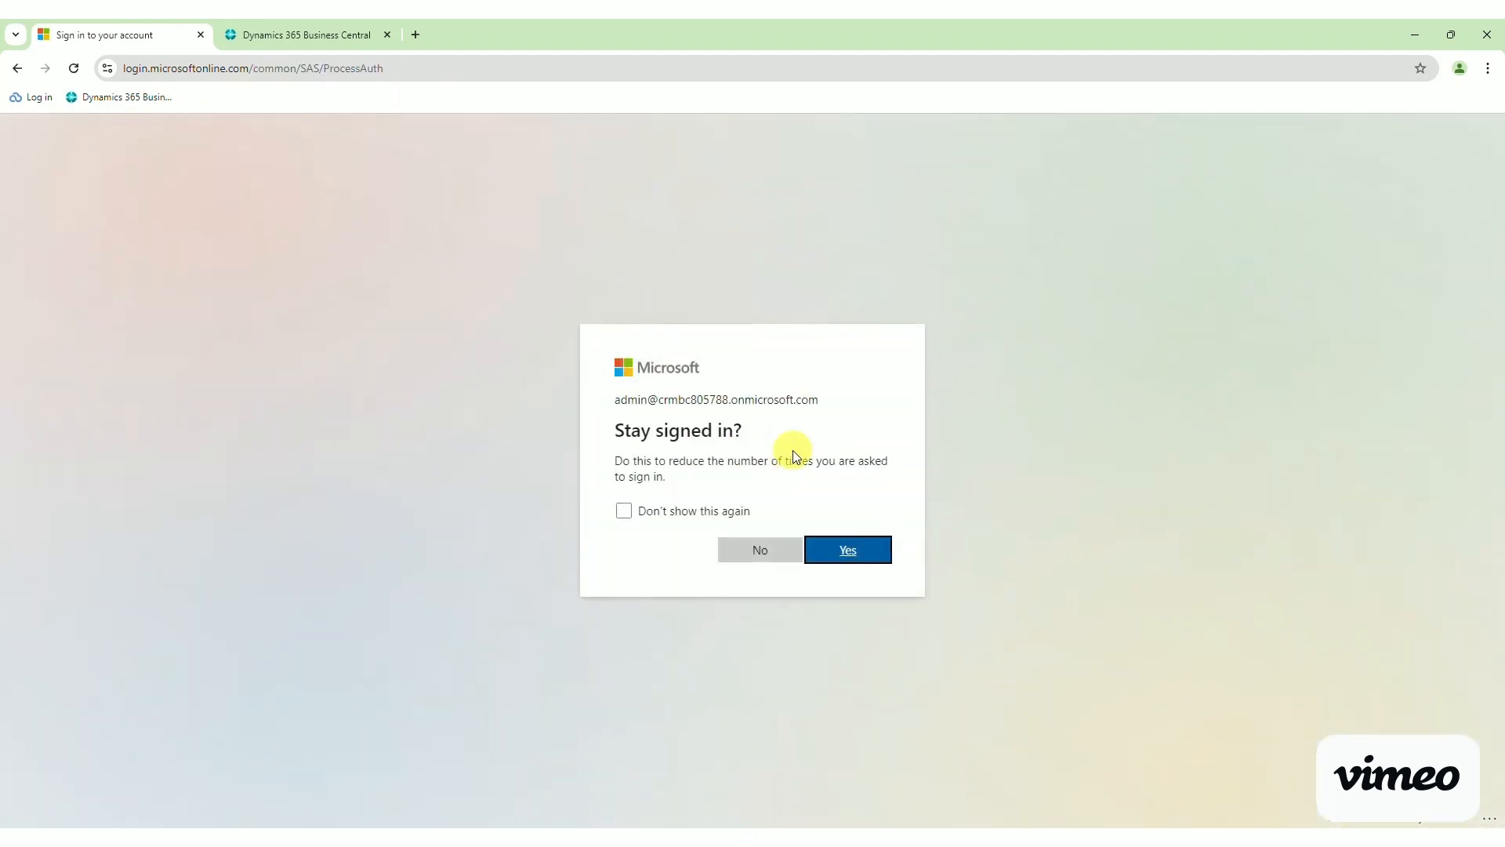
{"action": "left_click", "coordinate": [848, 549]}
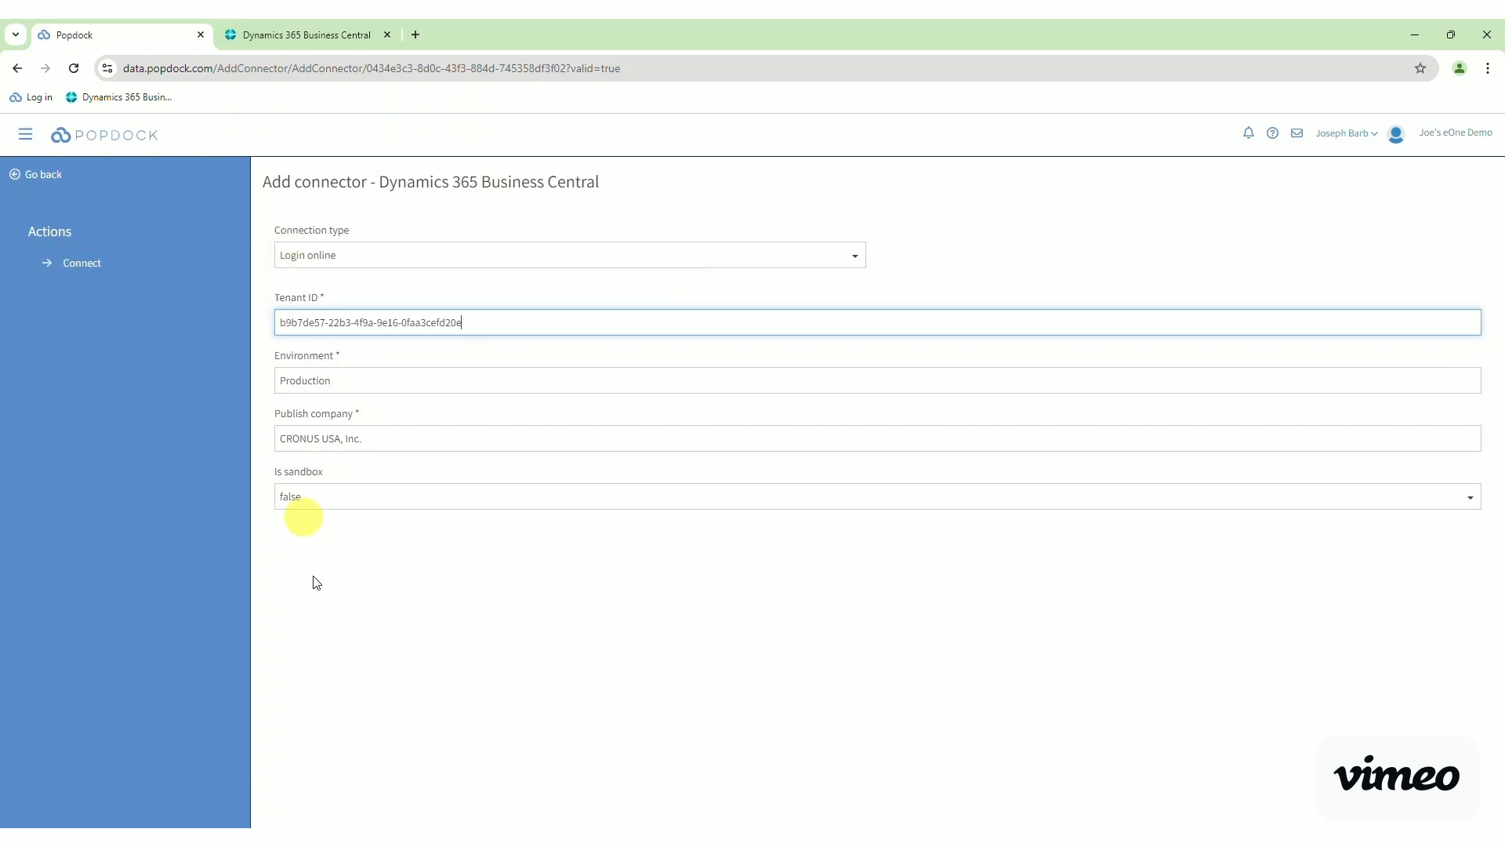
Connect the validated connector, signing in to Microsoft again with the account password and staying signed in.
{"action": "left_click", "coordinate": [75, 272]}
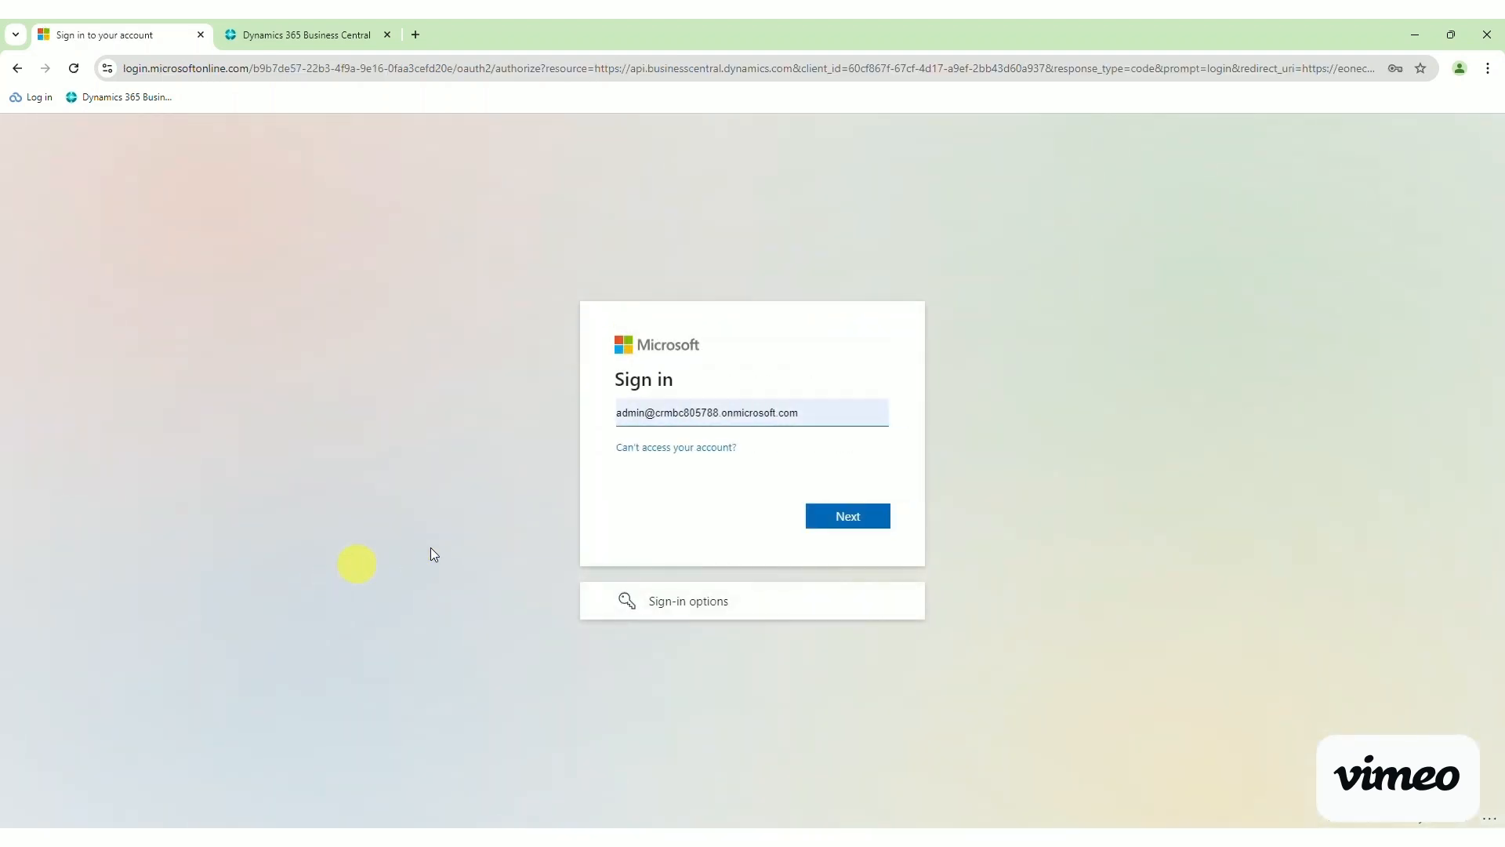
{"action": "left_click", "coordinate": [851, 517]}
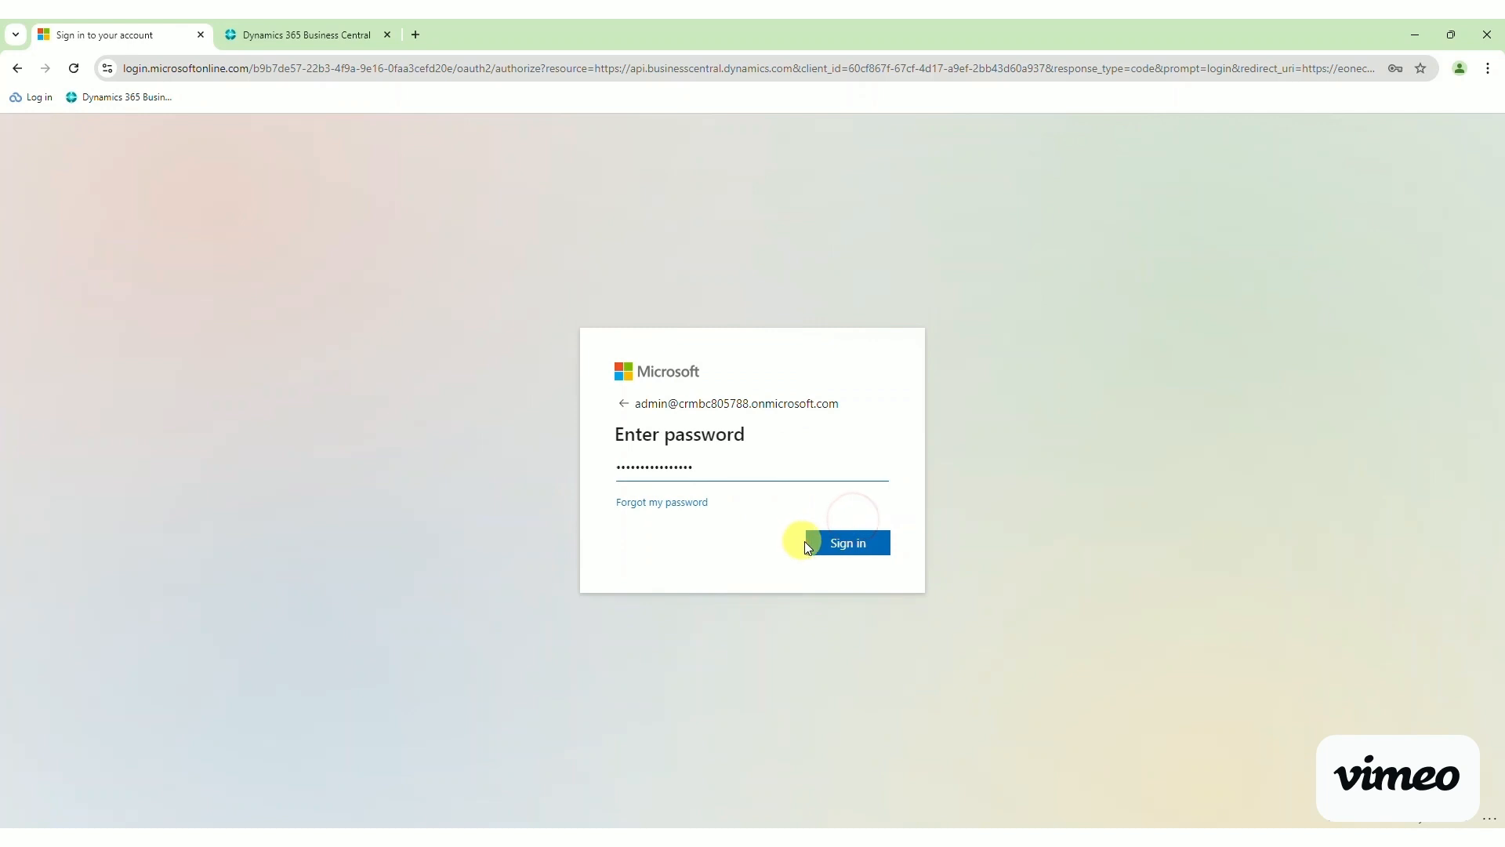
{"action": "left_click", "coordinate": [809, 544]}
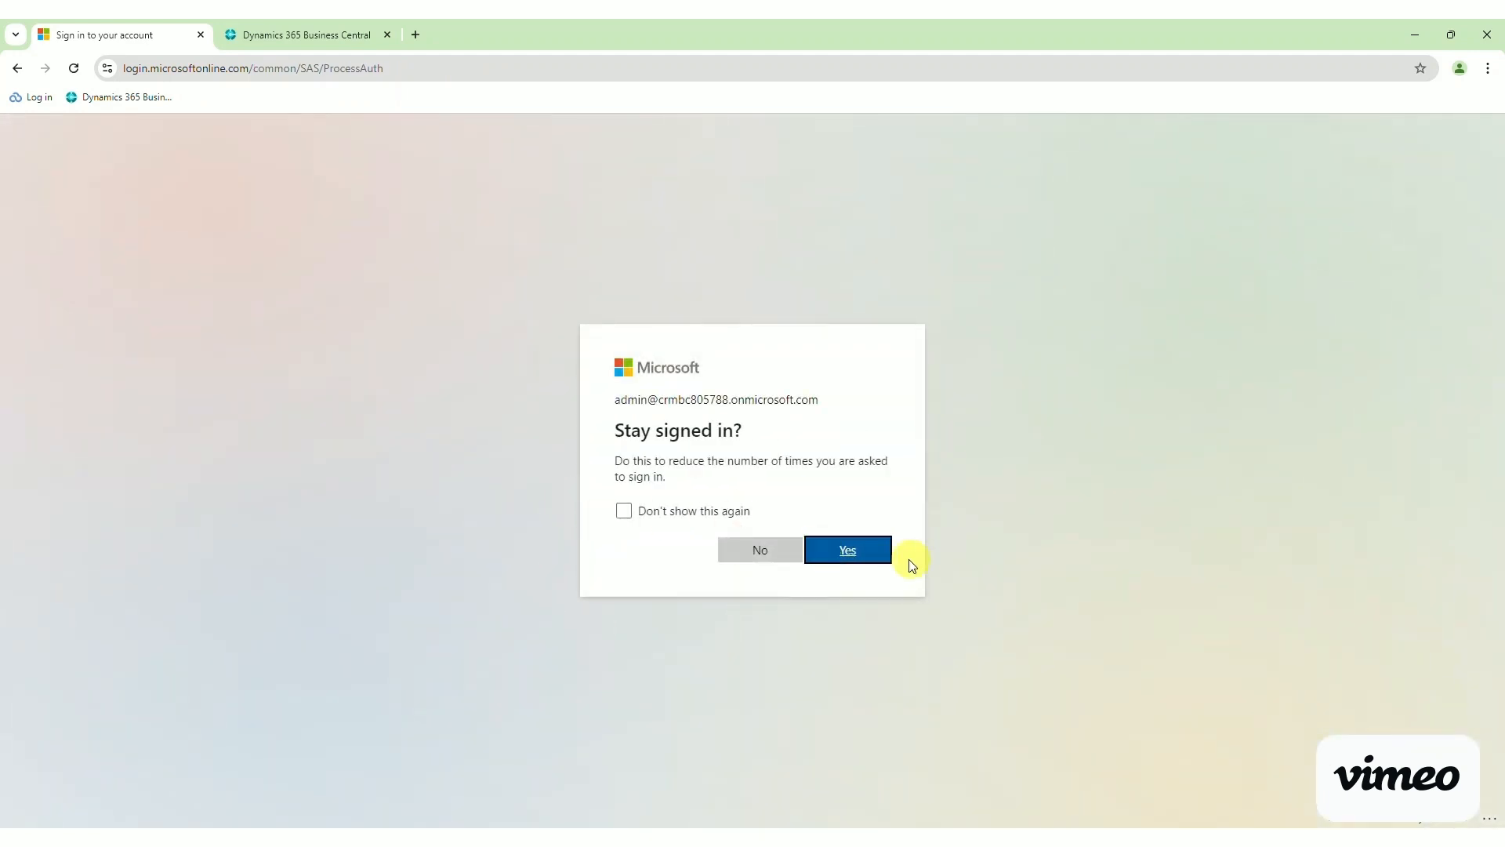
{"action": "left_click", "coordinate": [839, 539]}
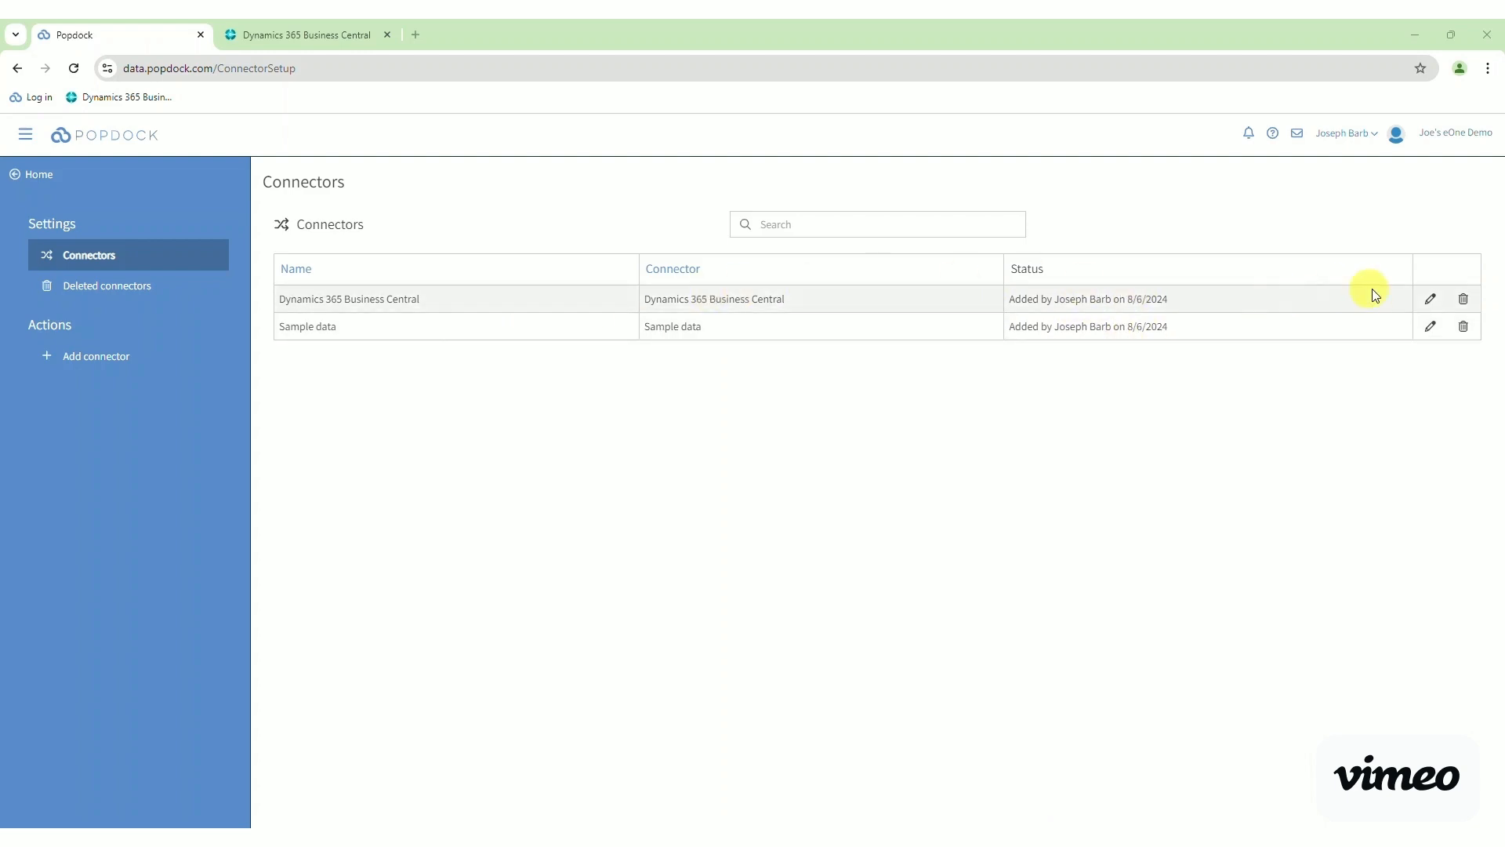
Open the Dynamics 365 Business Central connector for editing and review the lists it provides.
{"action": "left_click", "coordinate": [1432, 302]}
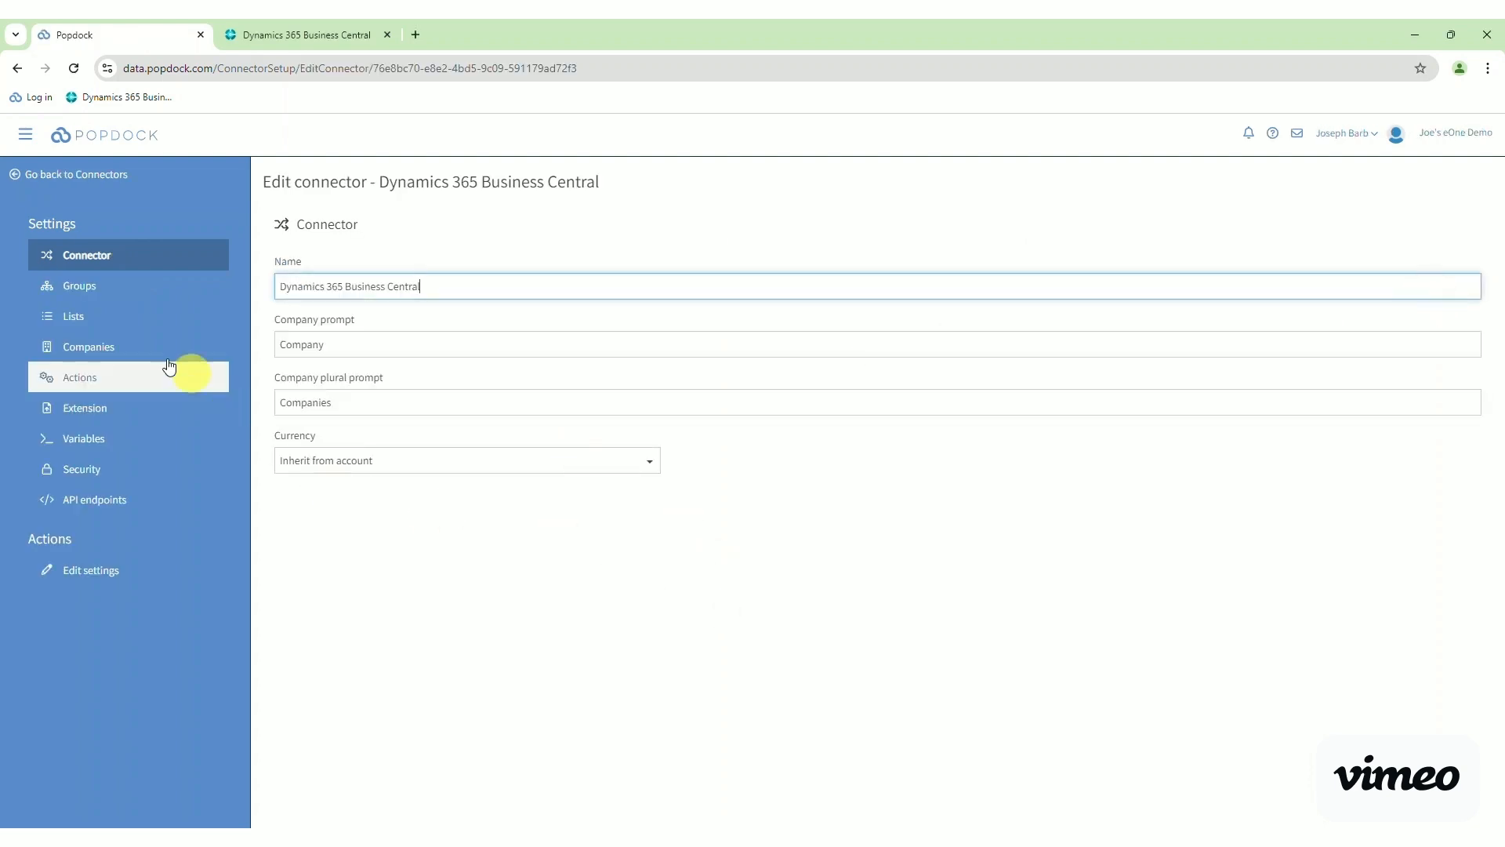
{"action": "left_click", "coordinate": [98, 329]}
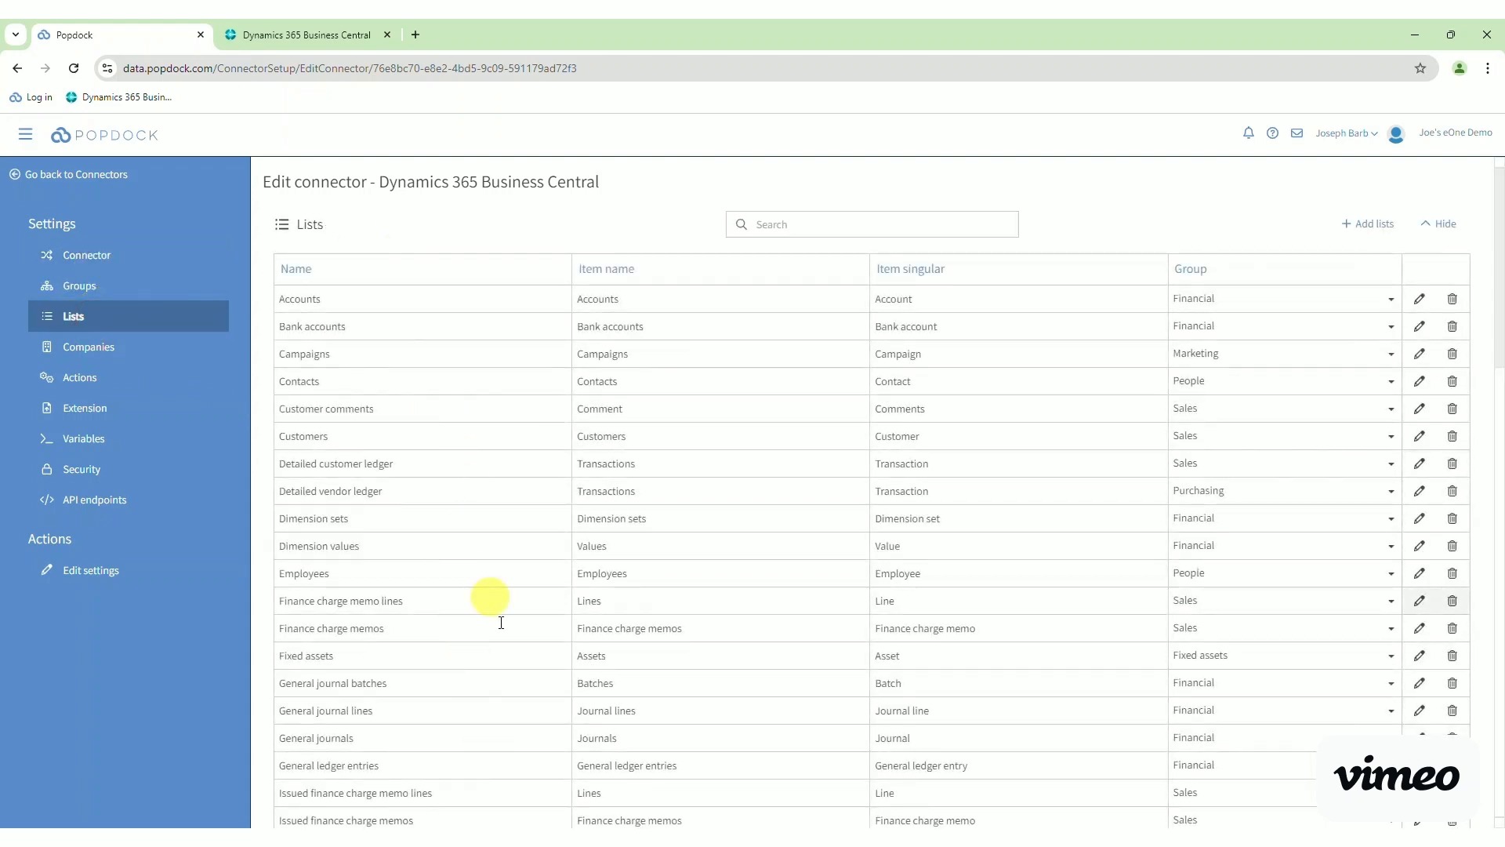
{"action": "scroll", "coordinate": [497, 598], "scroll_direction": "down", "scroll_amount": 6}
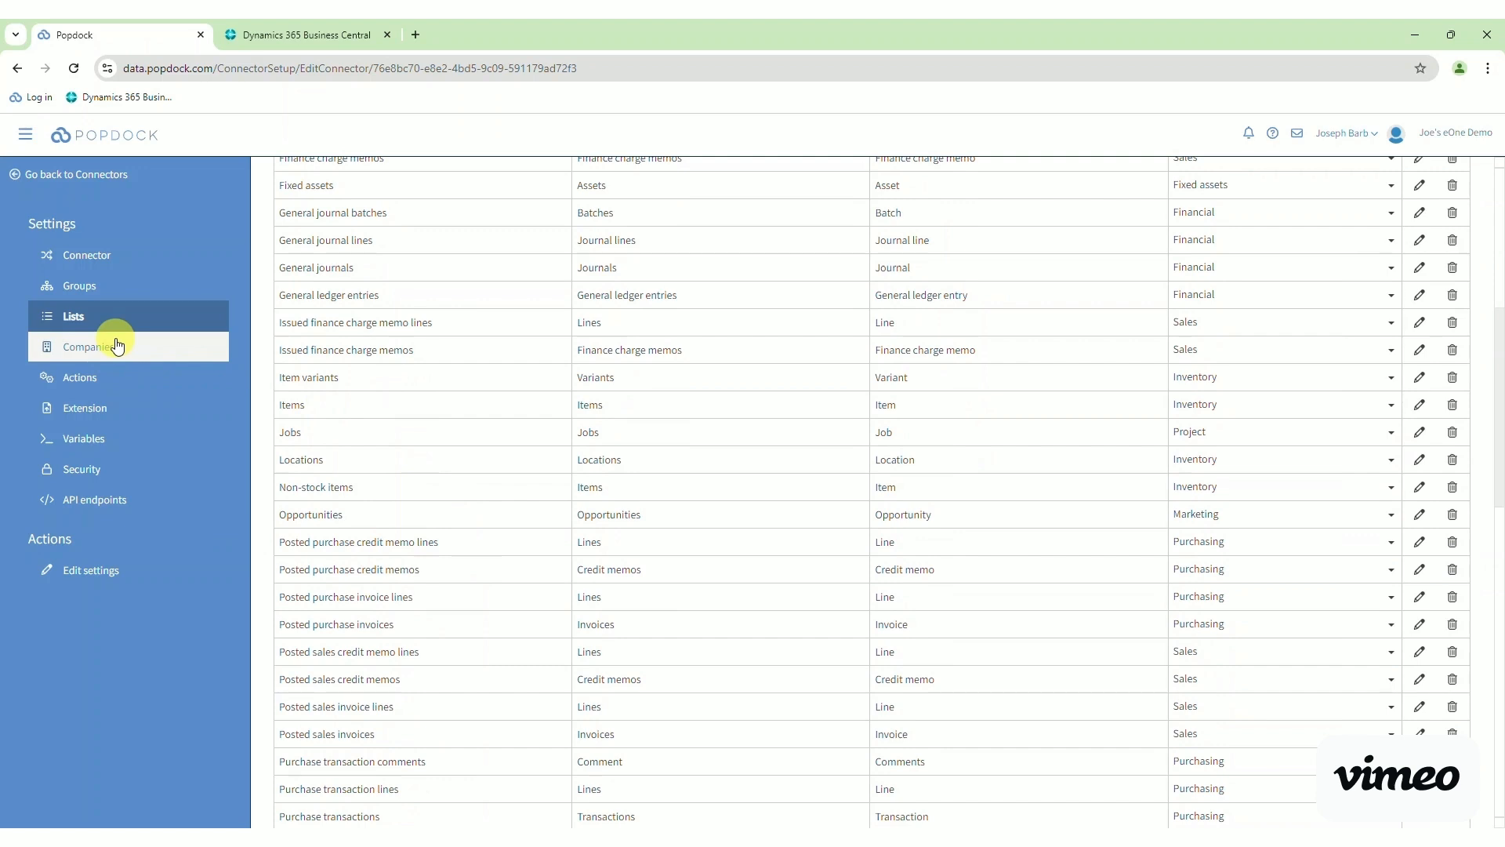
Remove My Company from the connector's companies and choose CRONUS USA, Inc. as the default company.
{"action": "left_click", "coordinate": [117, 345]}
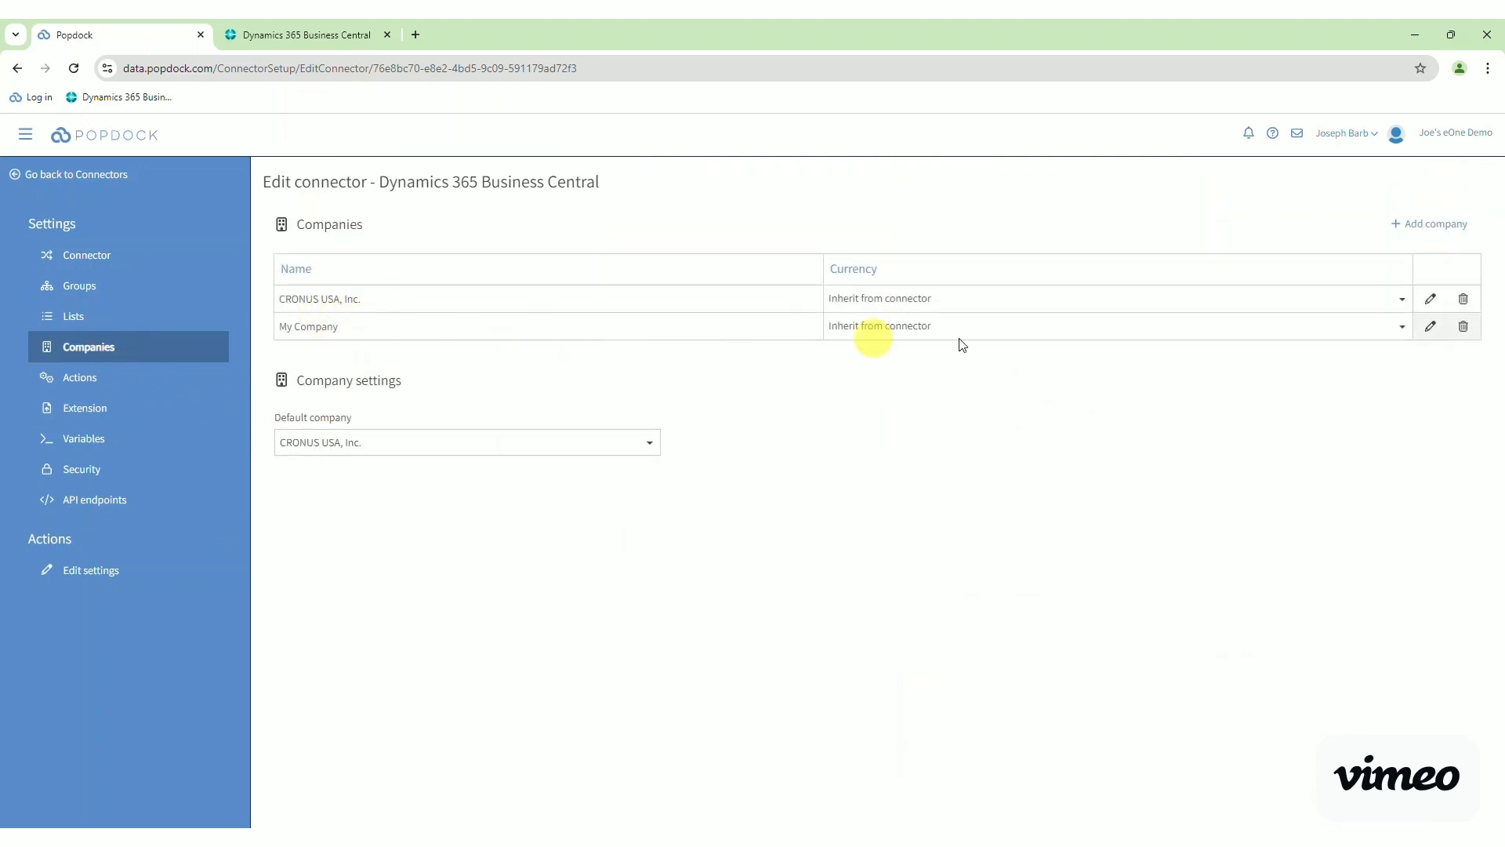
{"action": "left_click", "coordinate": [1463, 330]}
{"action": "left_click", "coordinate": [850, 505]}
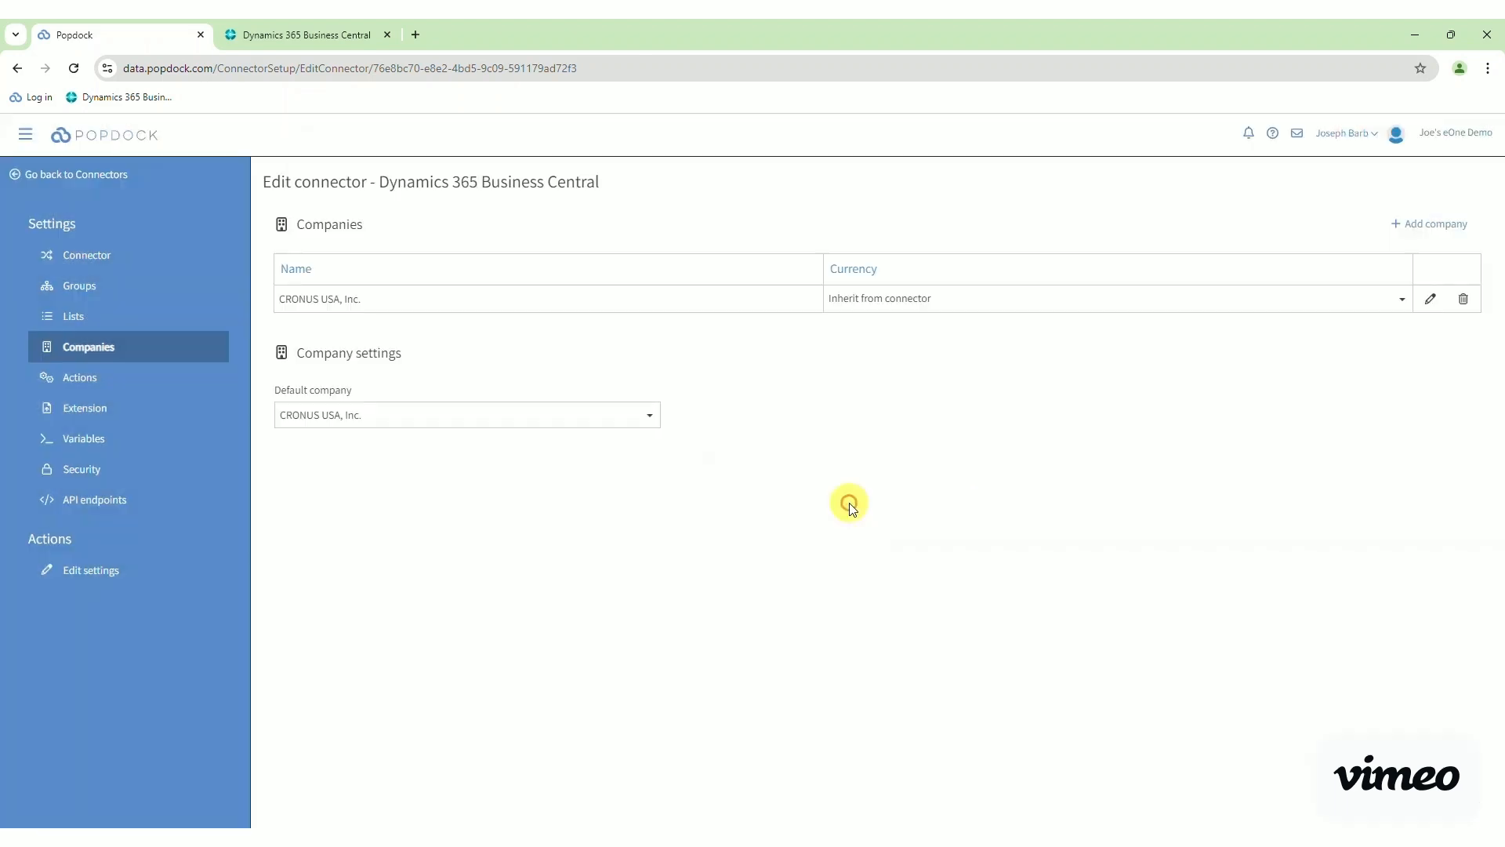
{"action": "left_click", "coordinate": [566, 417]}
{"action": "left_click", "coordinate": [526, 471]}
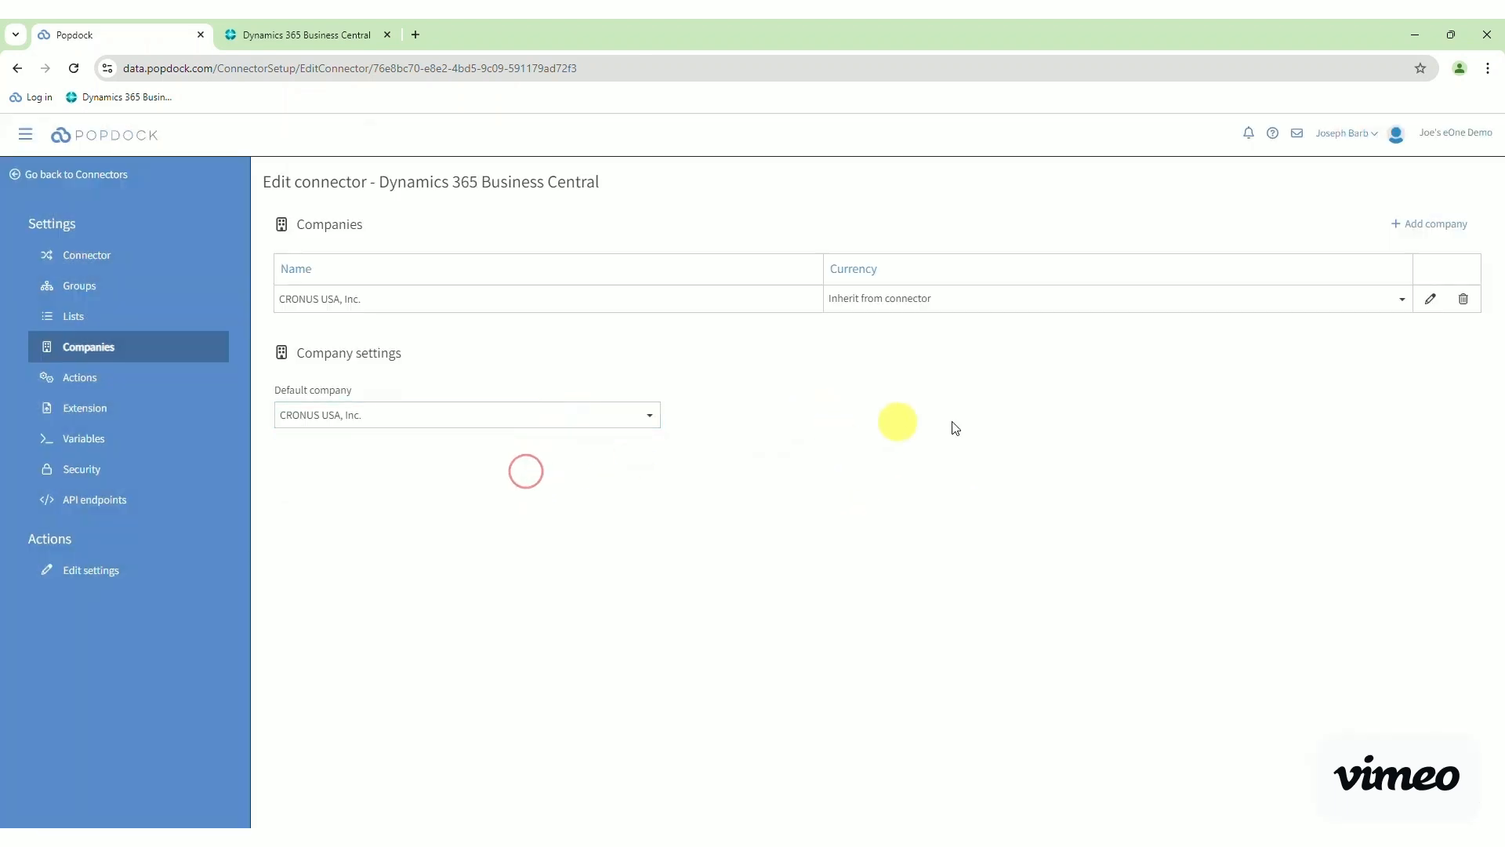
Add My Company back to the connector's companies and save it.
{"action": "left_click", "coordinate": [1433, 228]}
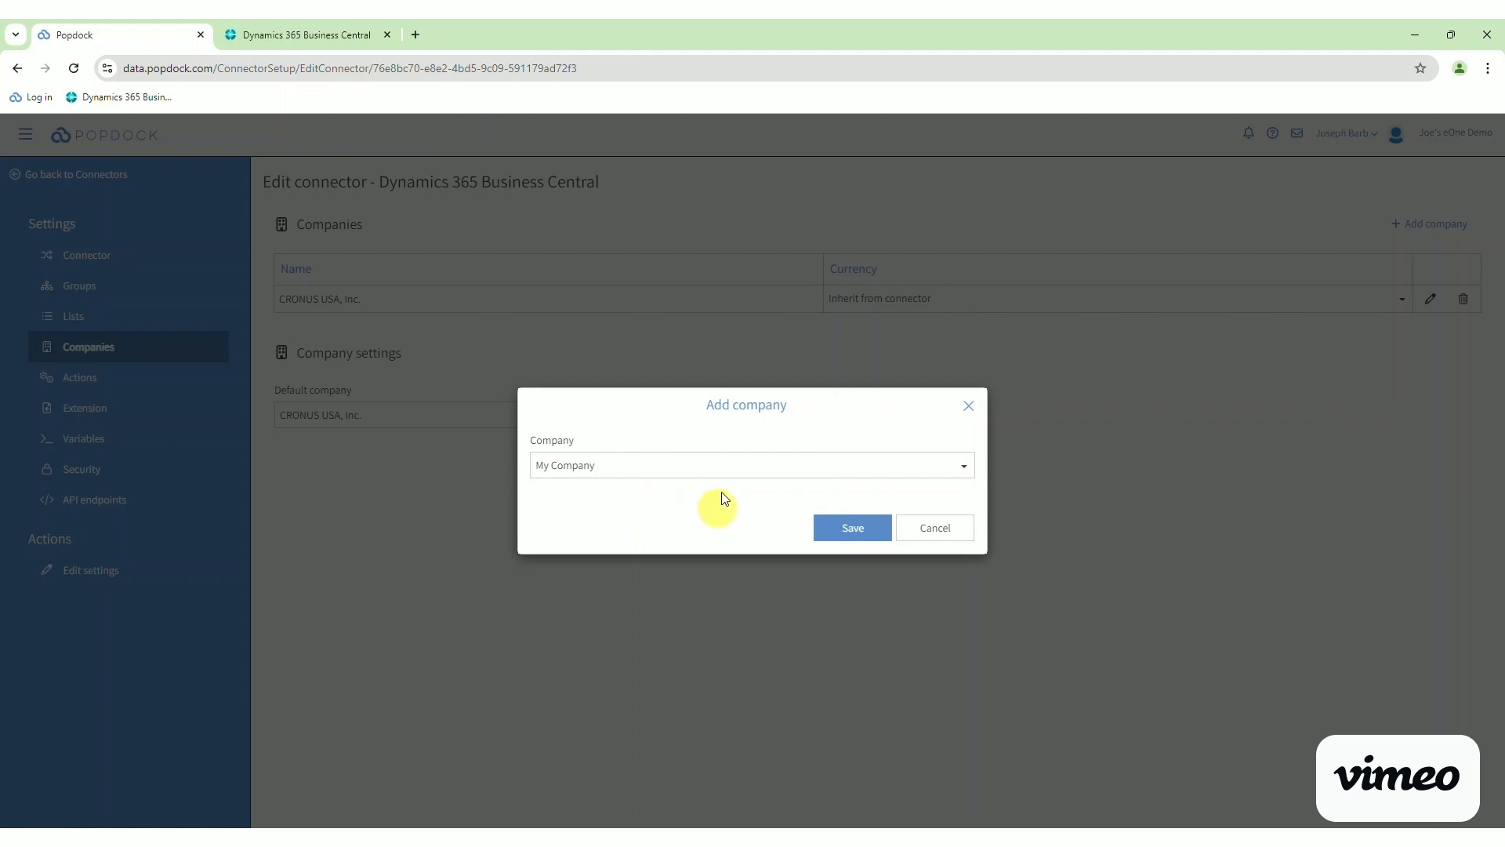
{"action": "left_click", "coordinate": [959, 464]}
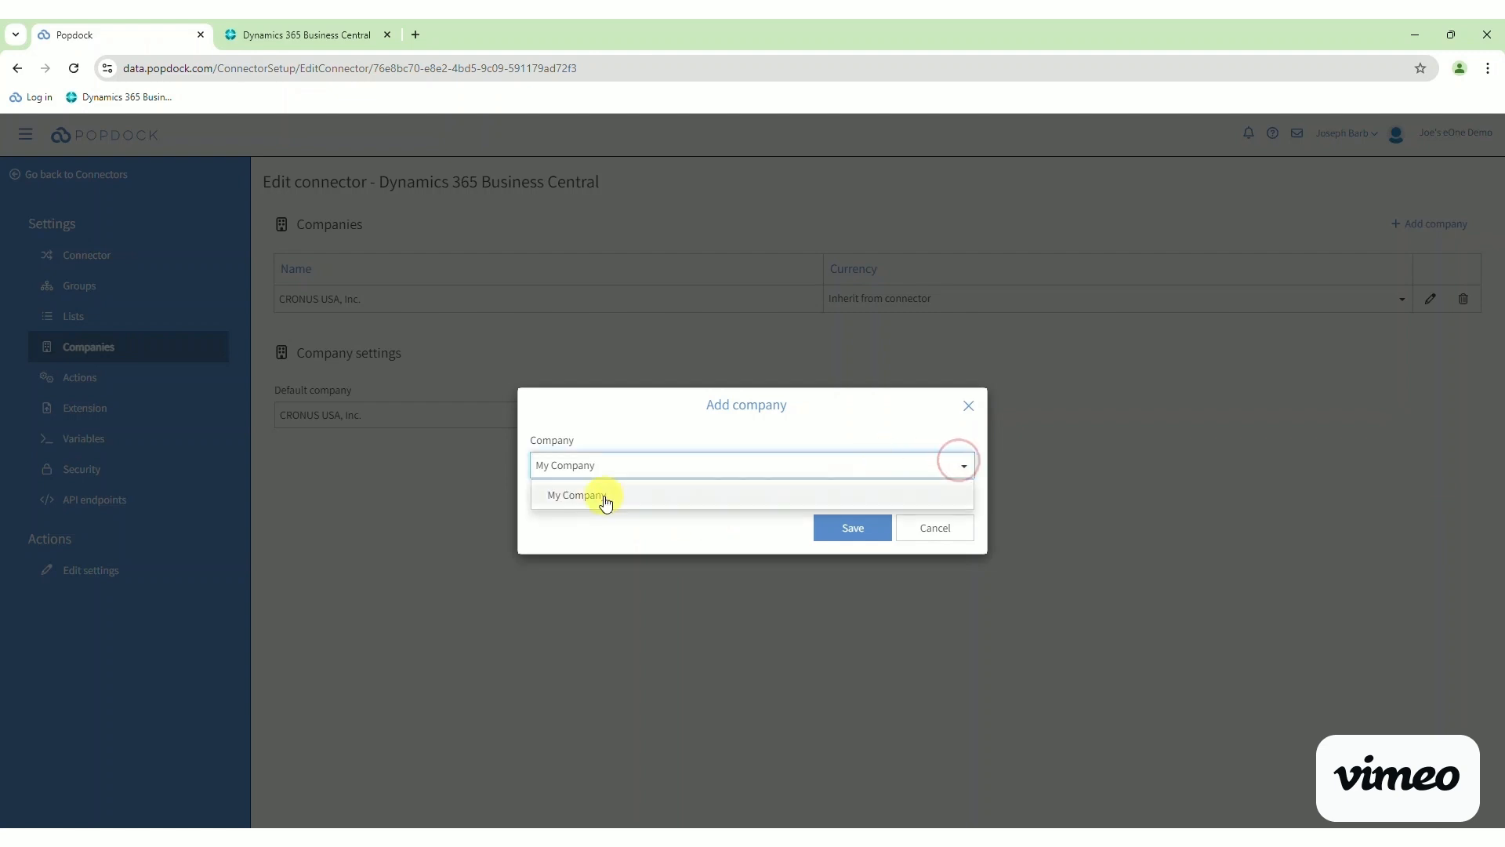
{"action": "left_click", "coordinate": [606, 496]}
{"action": "left_click", "coordinate": [857, 528]}
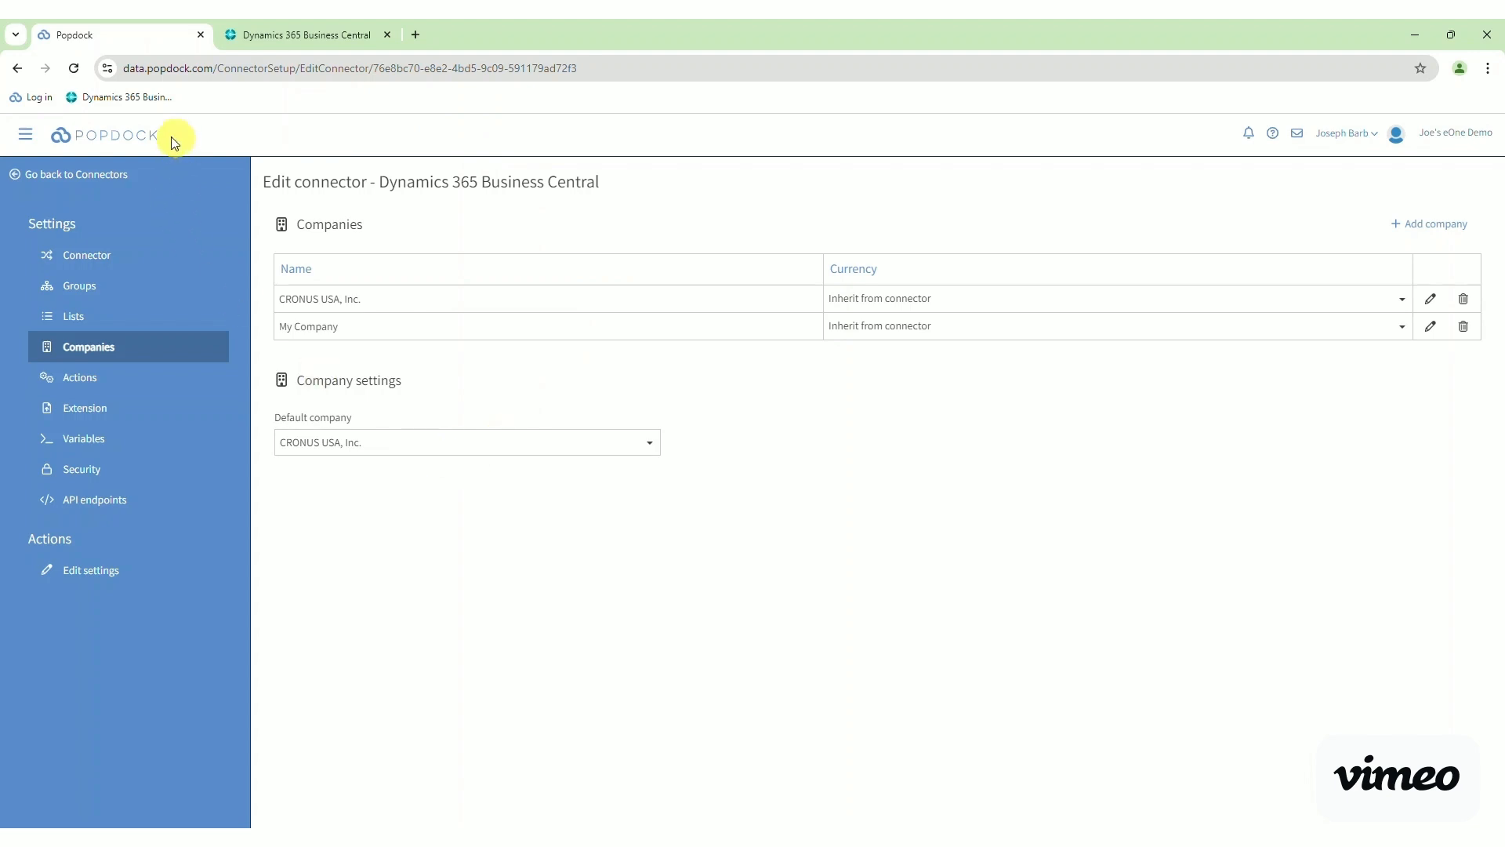
From the Popdock home page, add a tab for the Business Central connector's Customers list in the Sales group, using CRONUS USA, Inc. and the default view.
{"action": "left_click", "coordinate": [118, 142]}
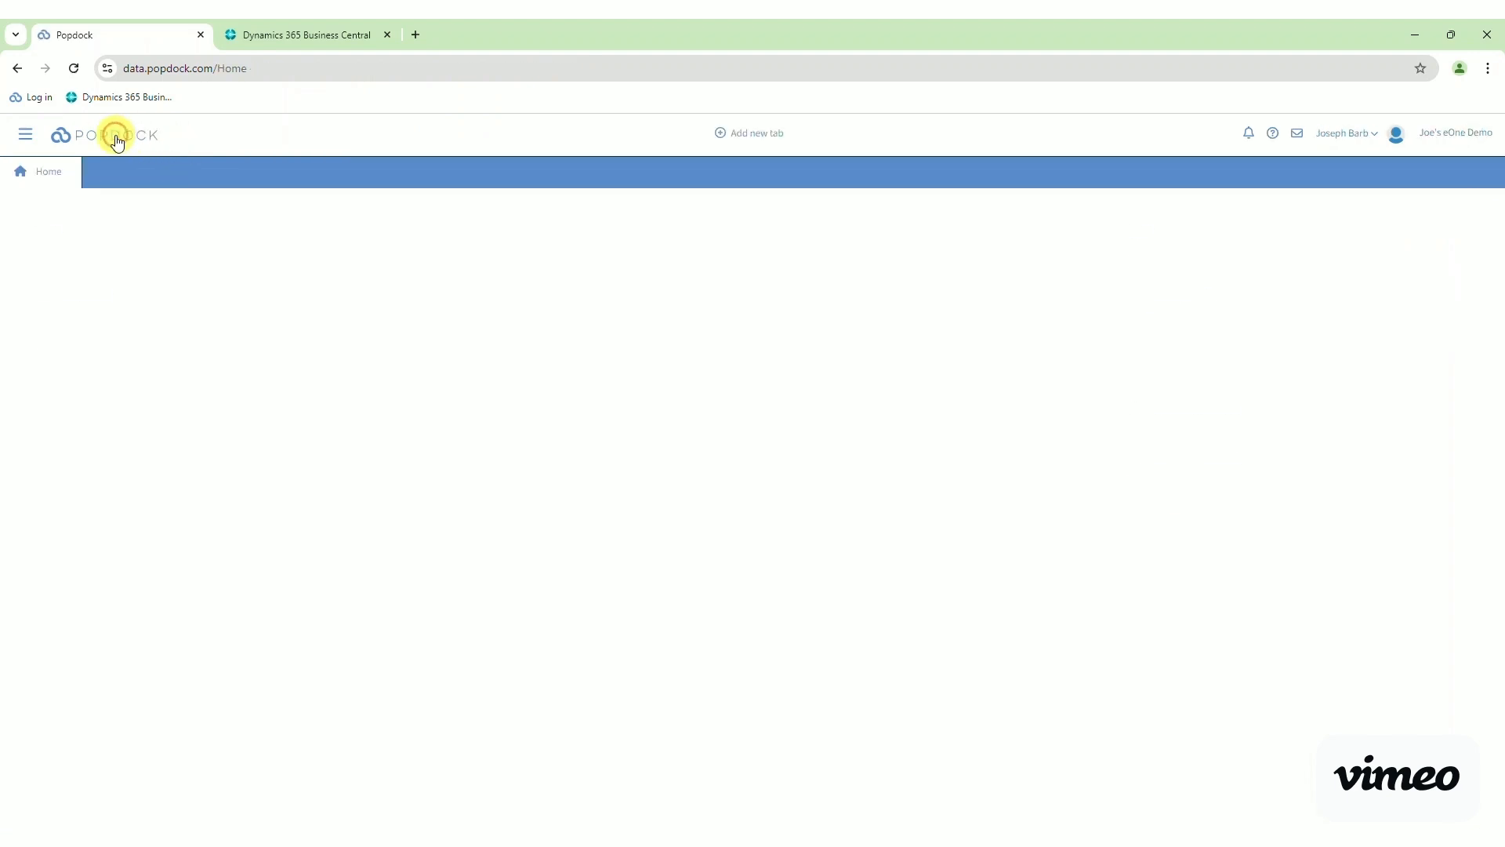
{"action": "left_click", "coordinate": [109, 264]}
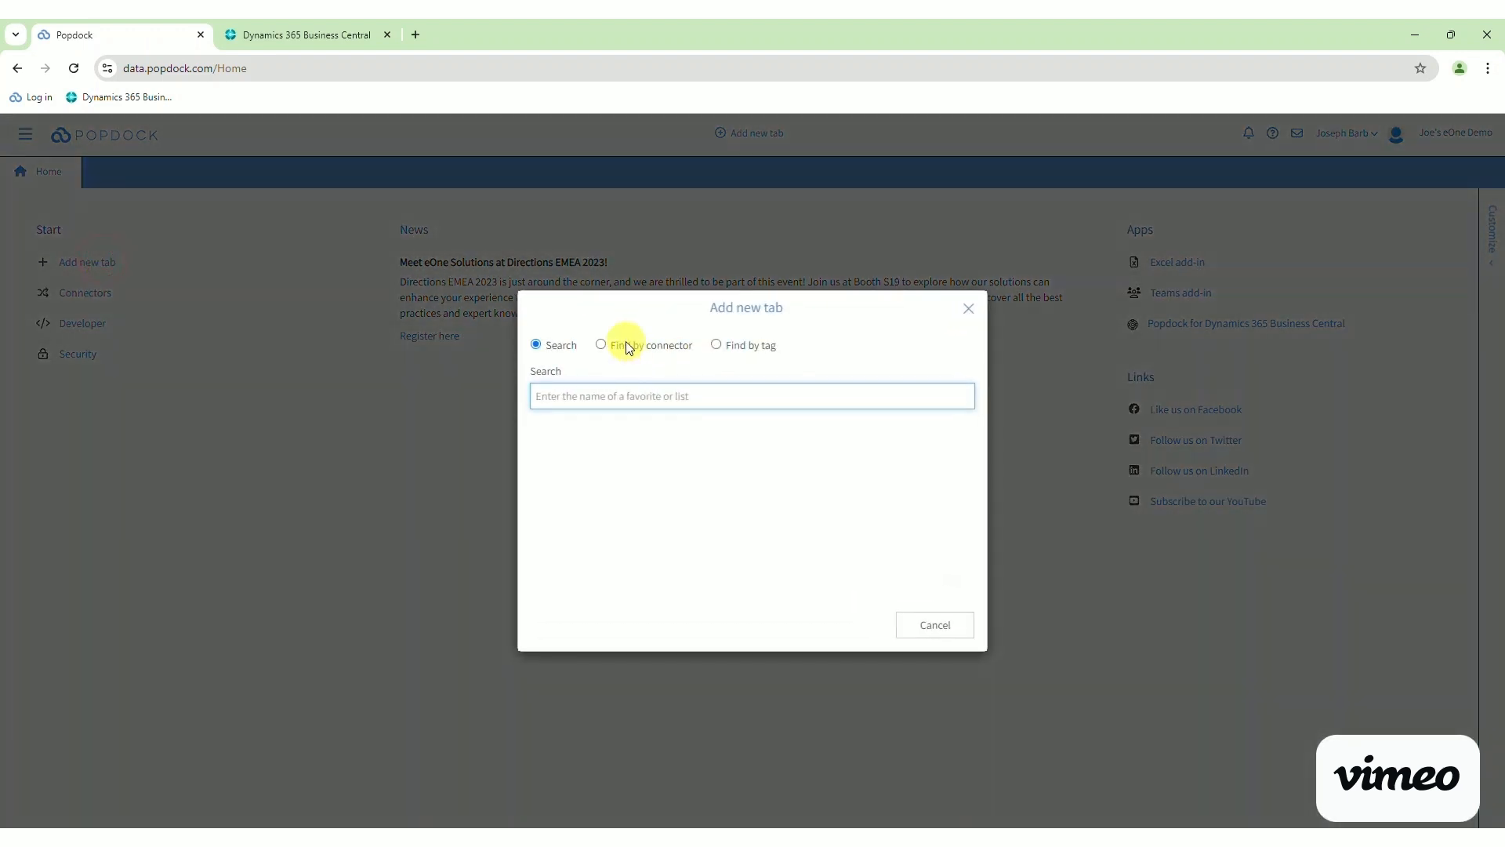
{"action": "left_click", "coordinate": [627, 345]}
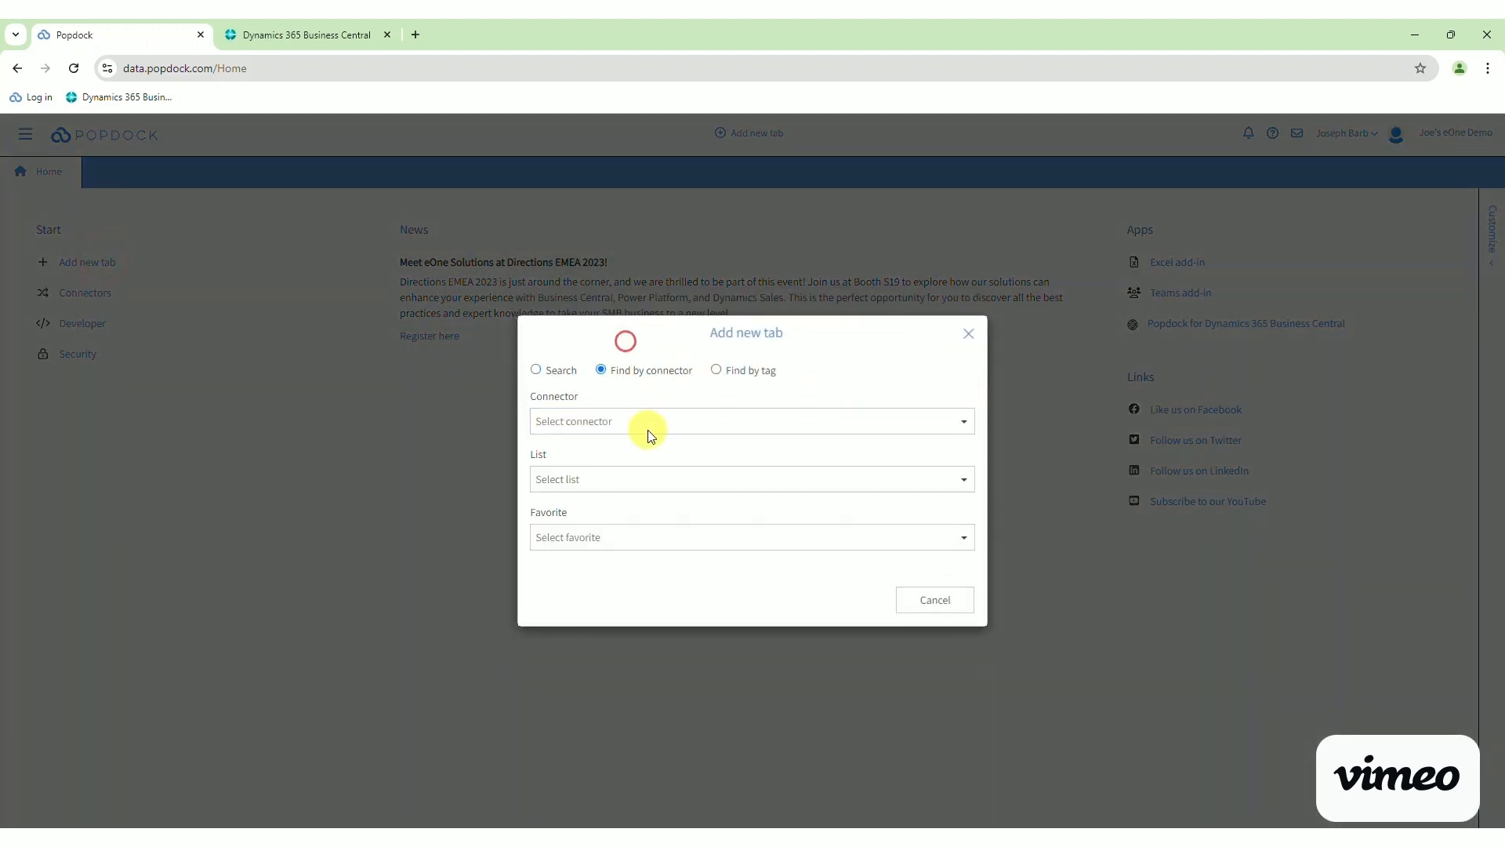
{"action": "left_click", "coordinate": [648, 428]}
{"action": "left_click", "coordinate": [656, 452]}
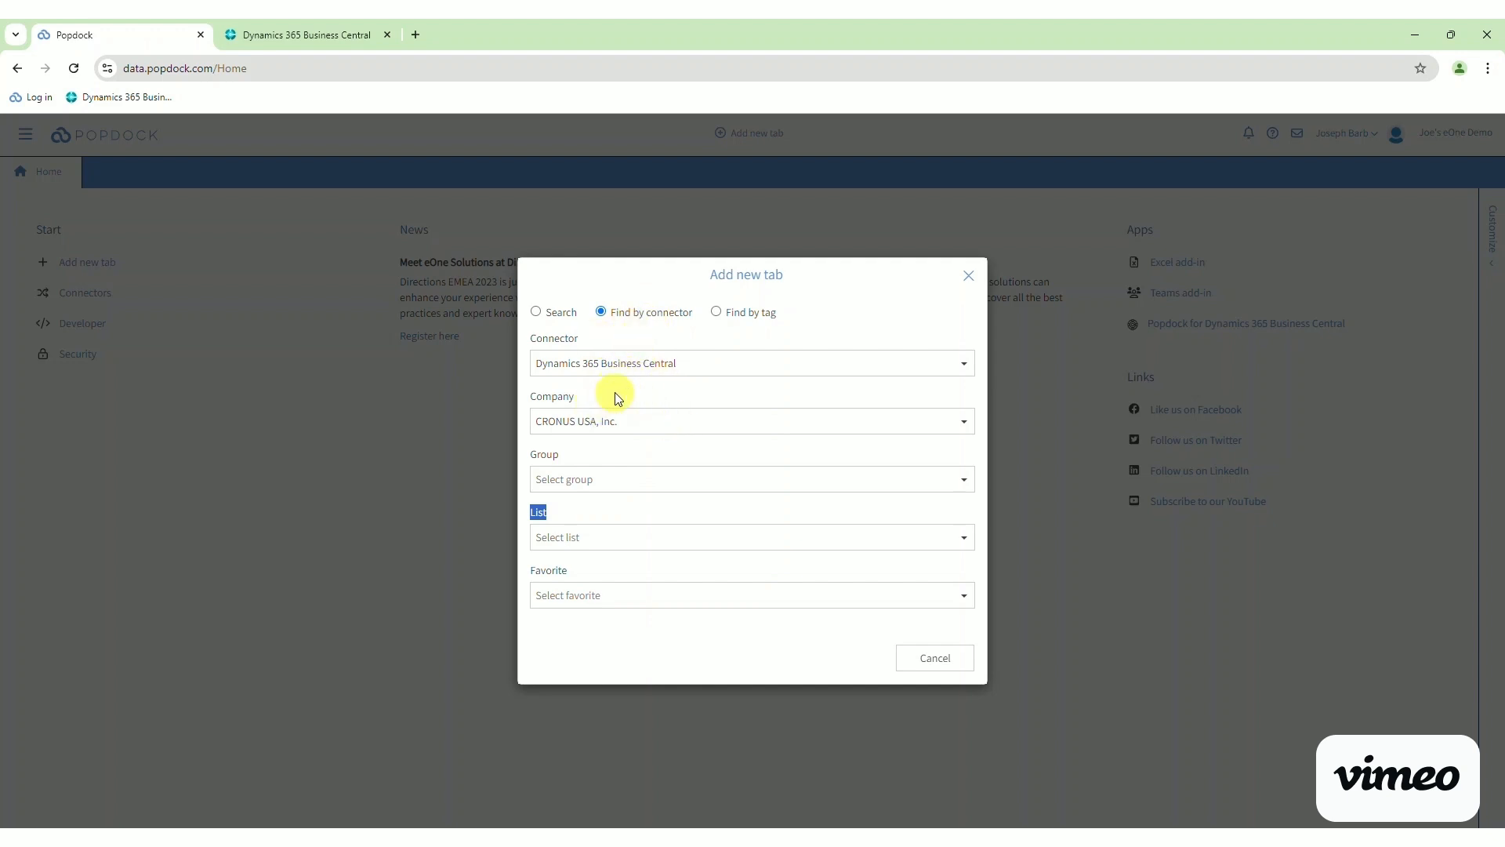
{"action": "left_click", "coordinate": [619, 479]}
{"action": "left_click", "coordinate": [611, 659]}
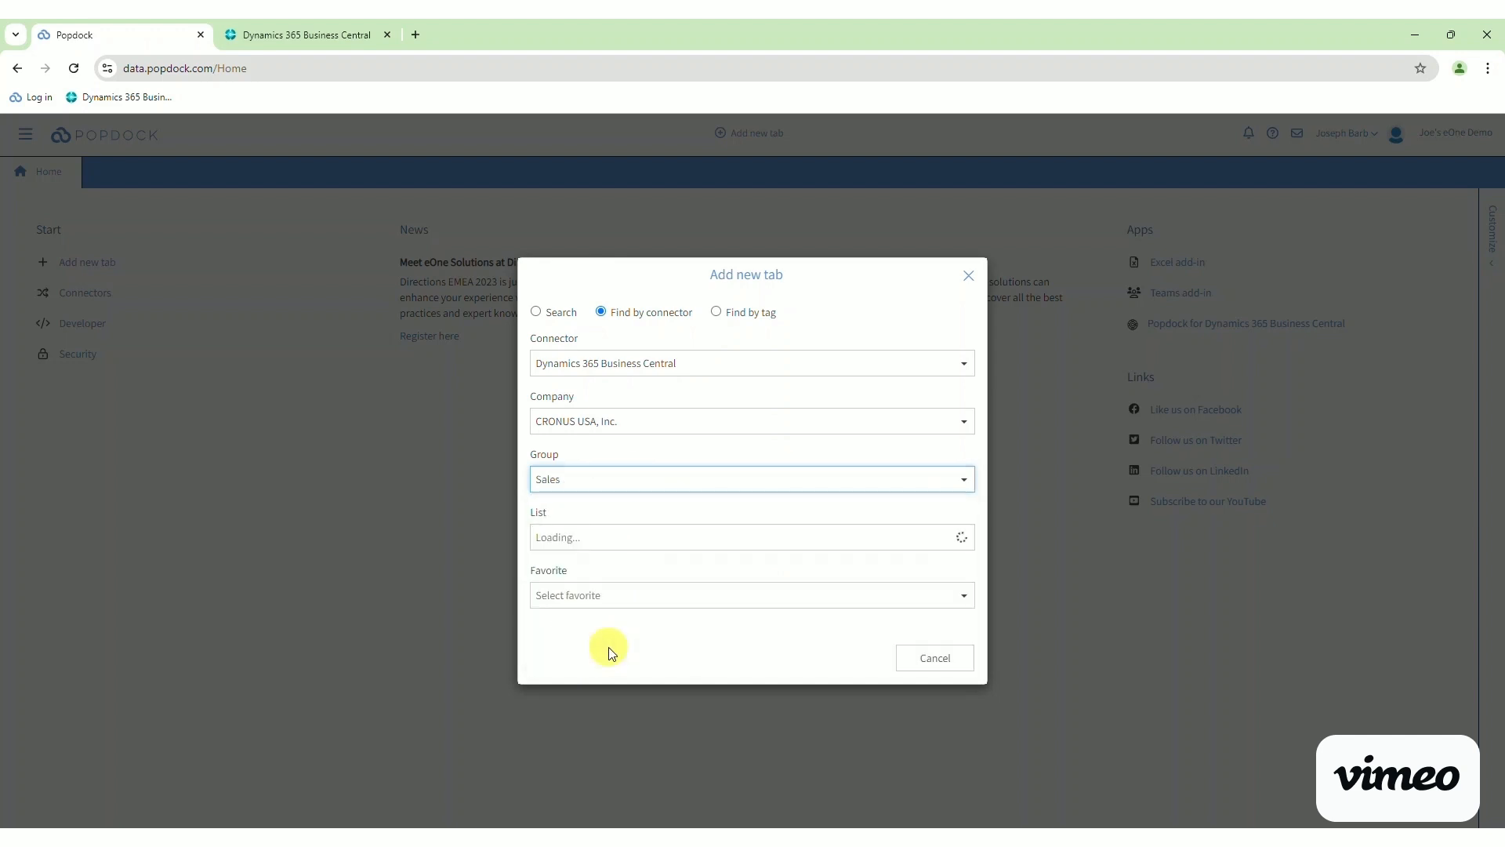
{"action": "left_click", "coordinate": [600, 538]}
{"action": "left_click", "coordinate": [622, 618]}
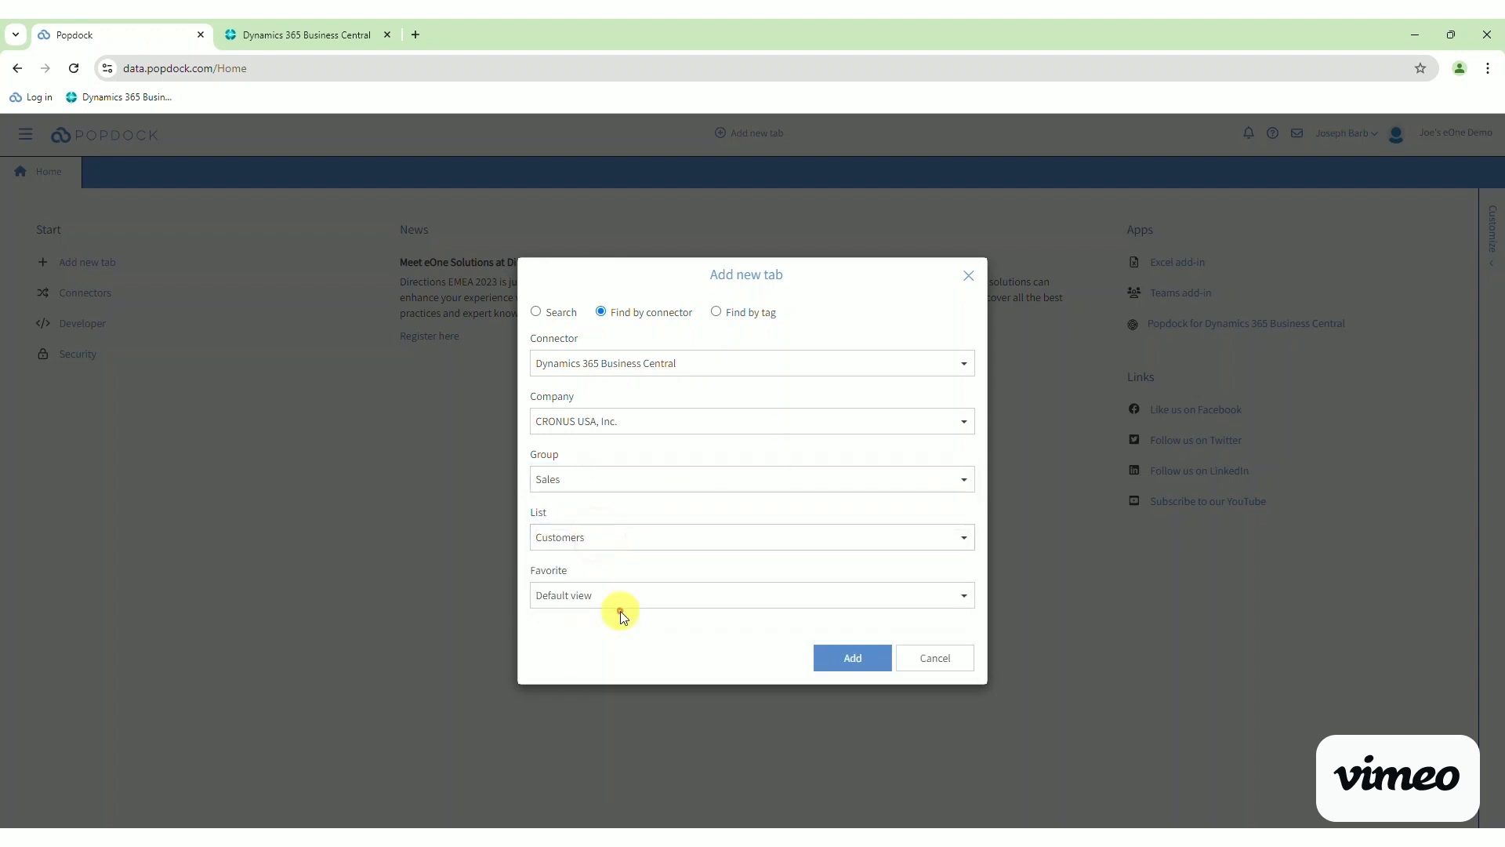
{"action": "left_click", "coordinate": [830, 646]}
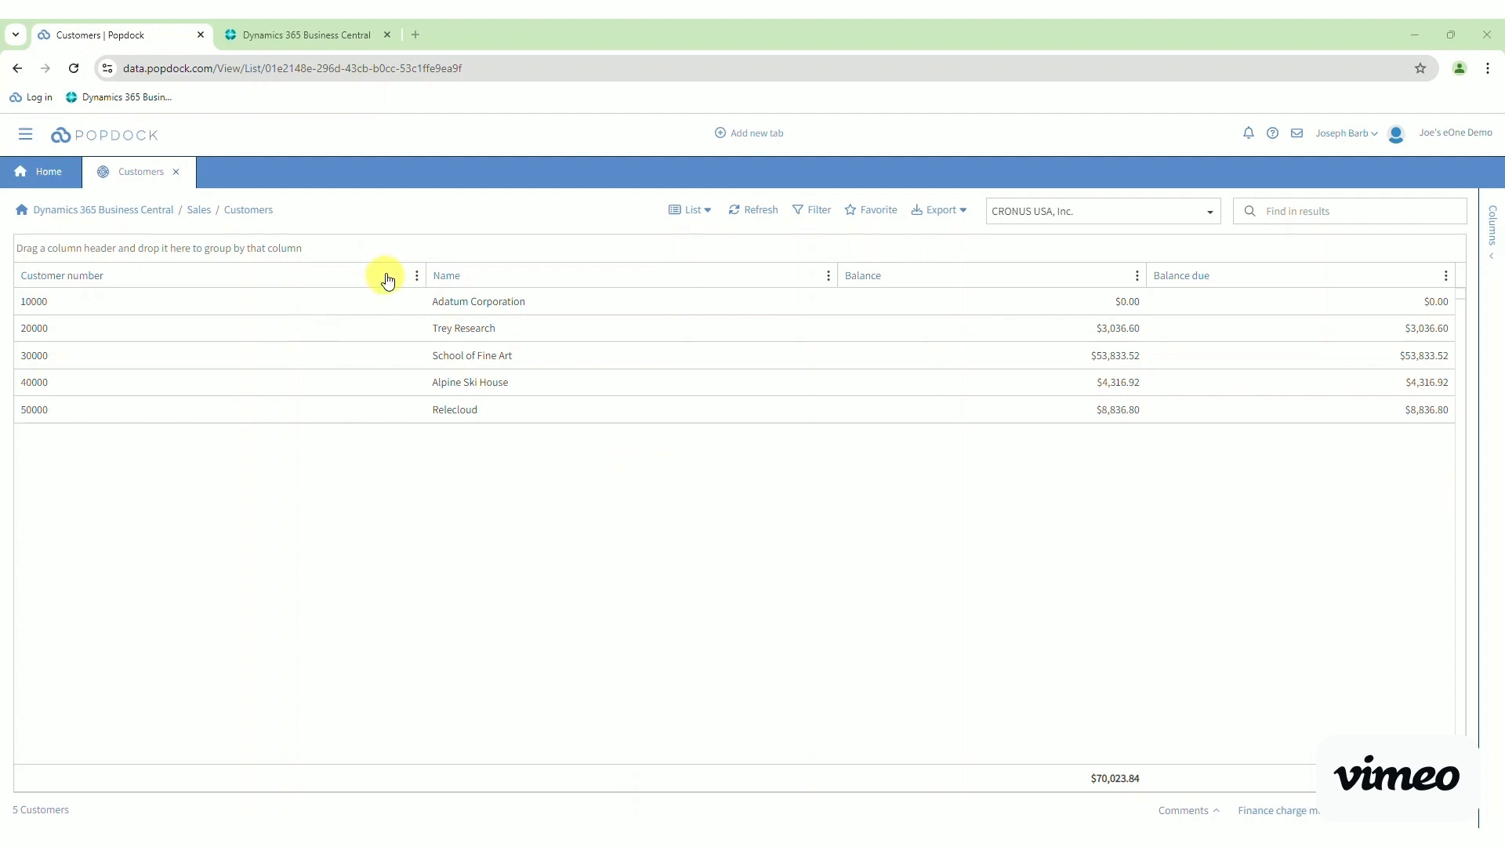
Open the Dynamics 365 Business Central widget in Popdock's developer area and copy the Widget ID from its embed codes.
{"action": "left_click", "coordinate": [26, 134]}
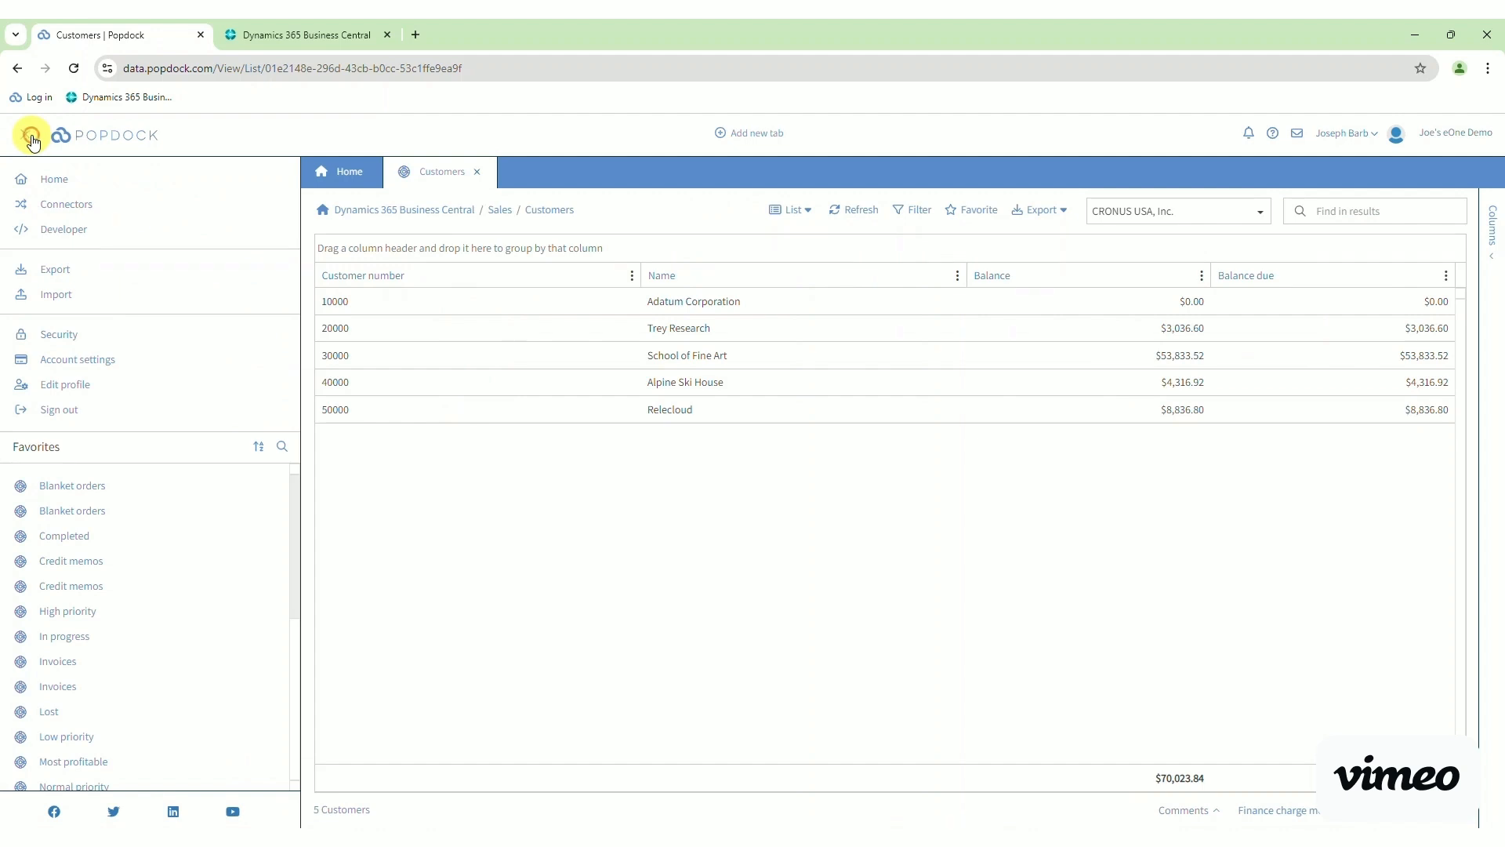
{"action": "left_click", "coordinate": [62, 229]}
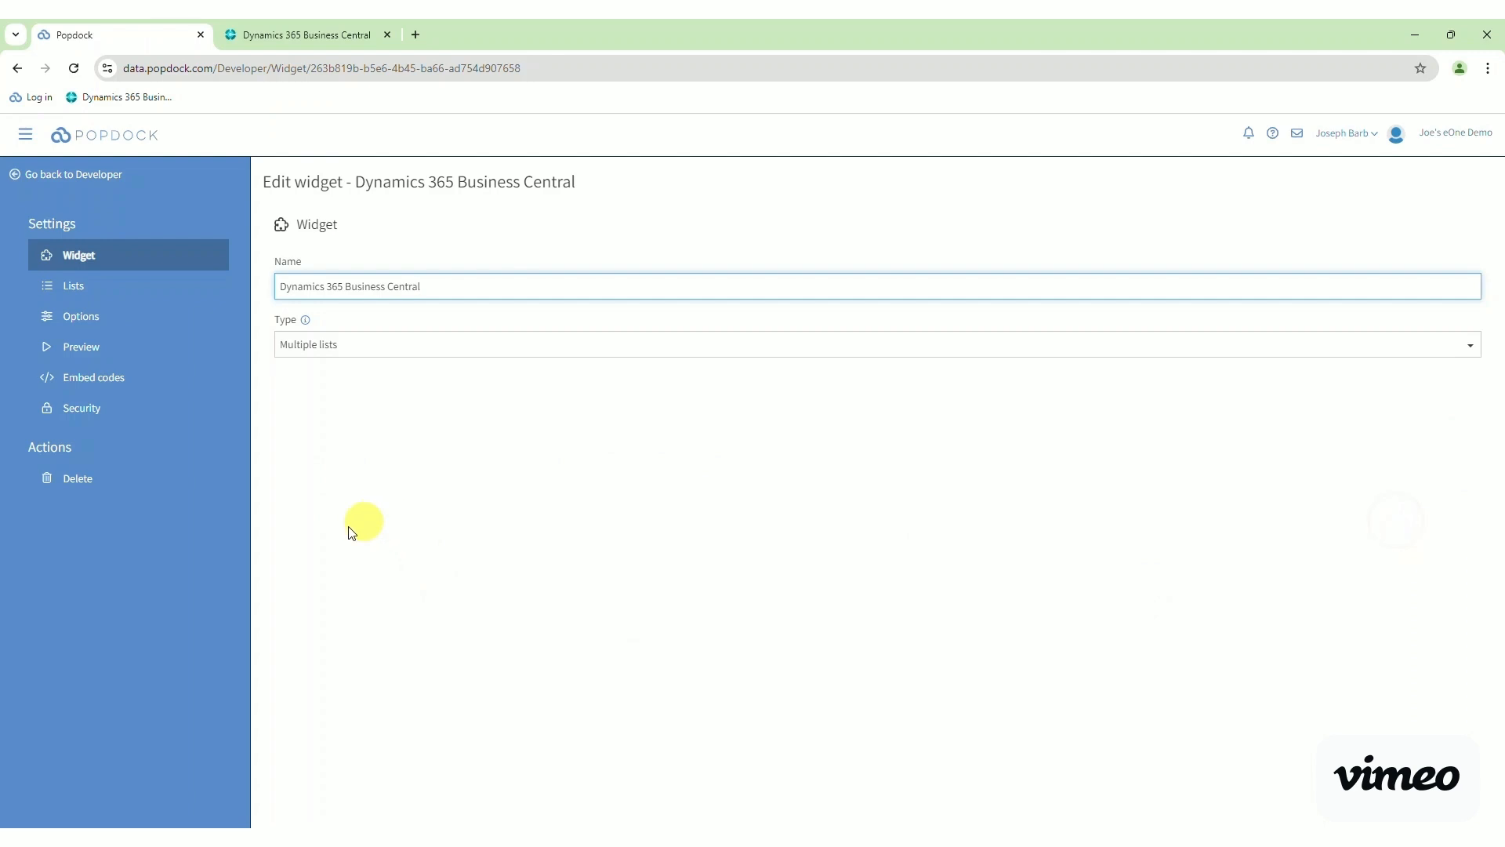
{"action": "left_click", "coordinate": [116, 387]}
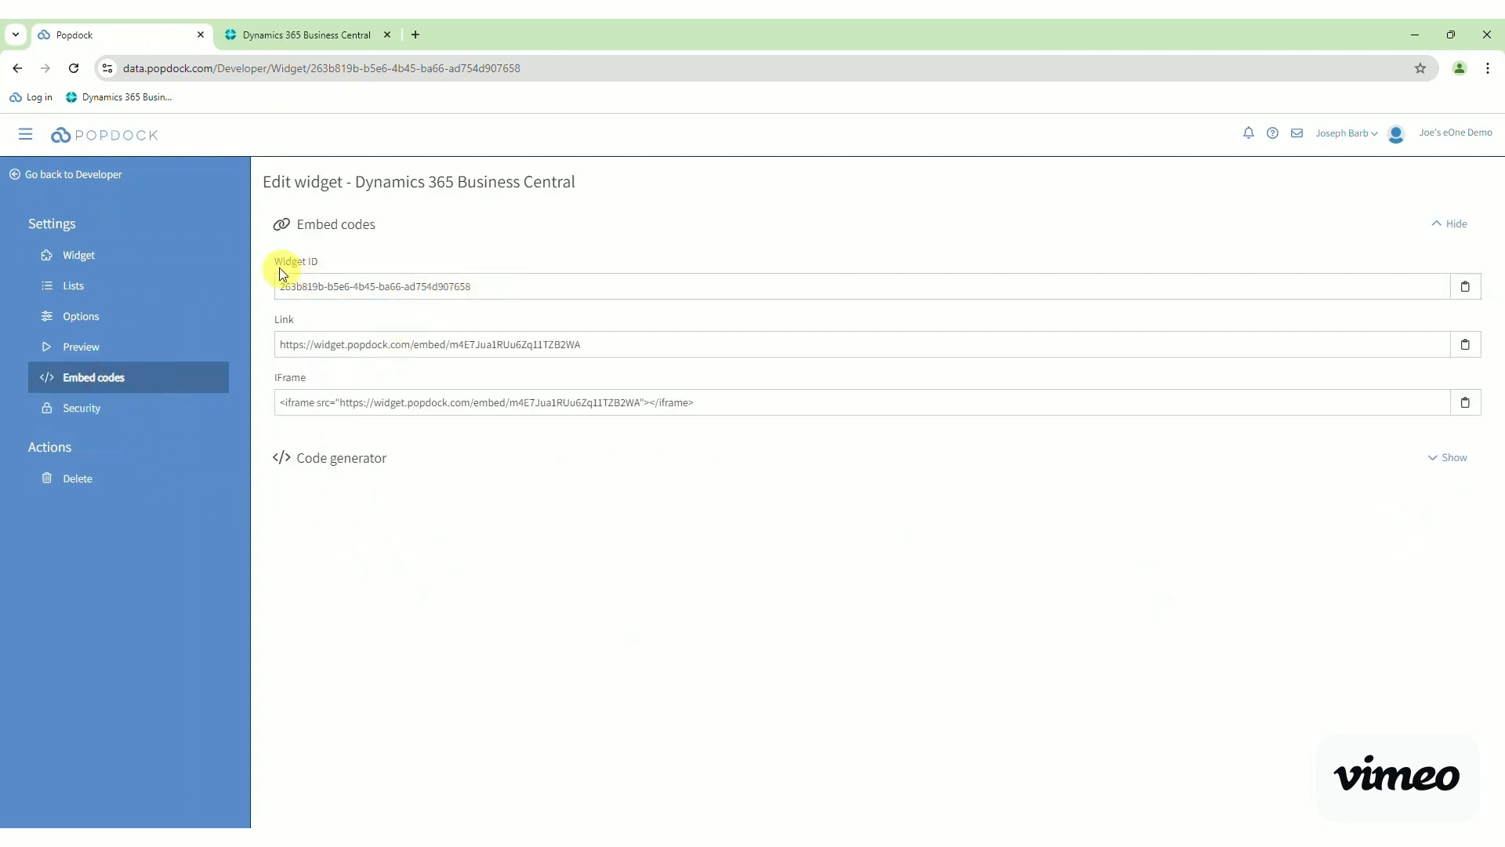
{"action": "left_click_drag", "start_coordinate": [493, 287], "coordinate": [229, 283]}
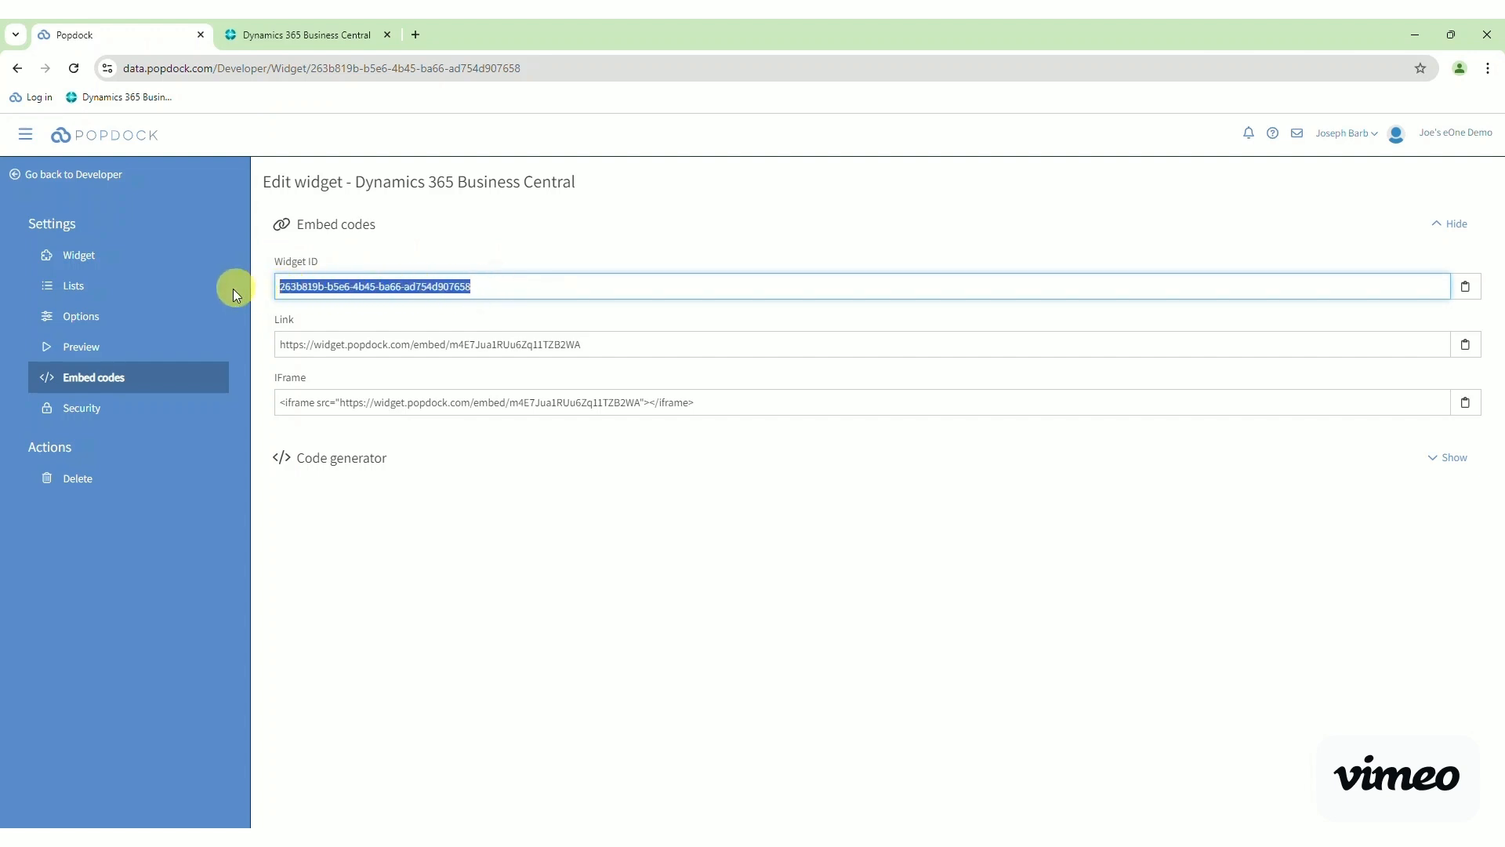
Switch to Business Central, paste the copied ID as the Widget ID in Popdock Setup, and close the setup page.
{"action": "left_click", "coordinate": [317, 29]}
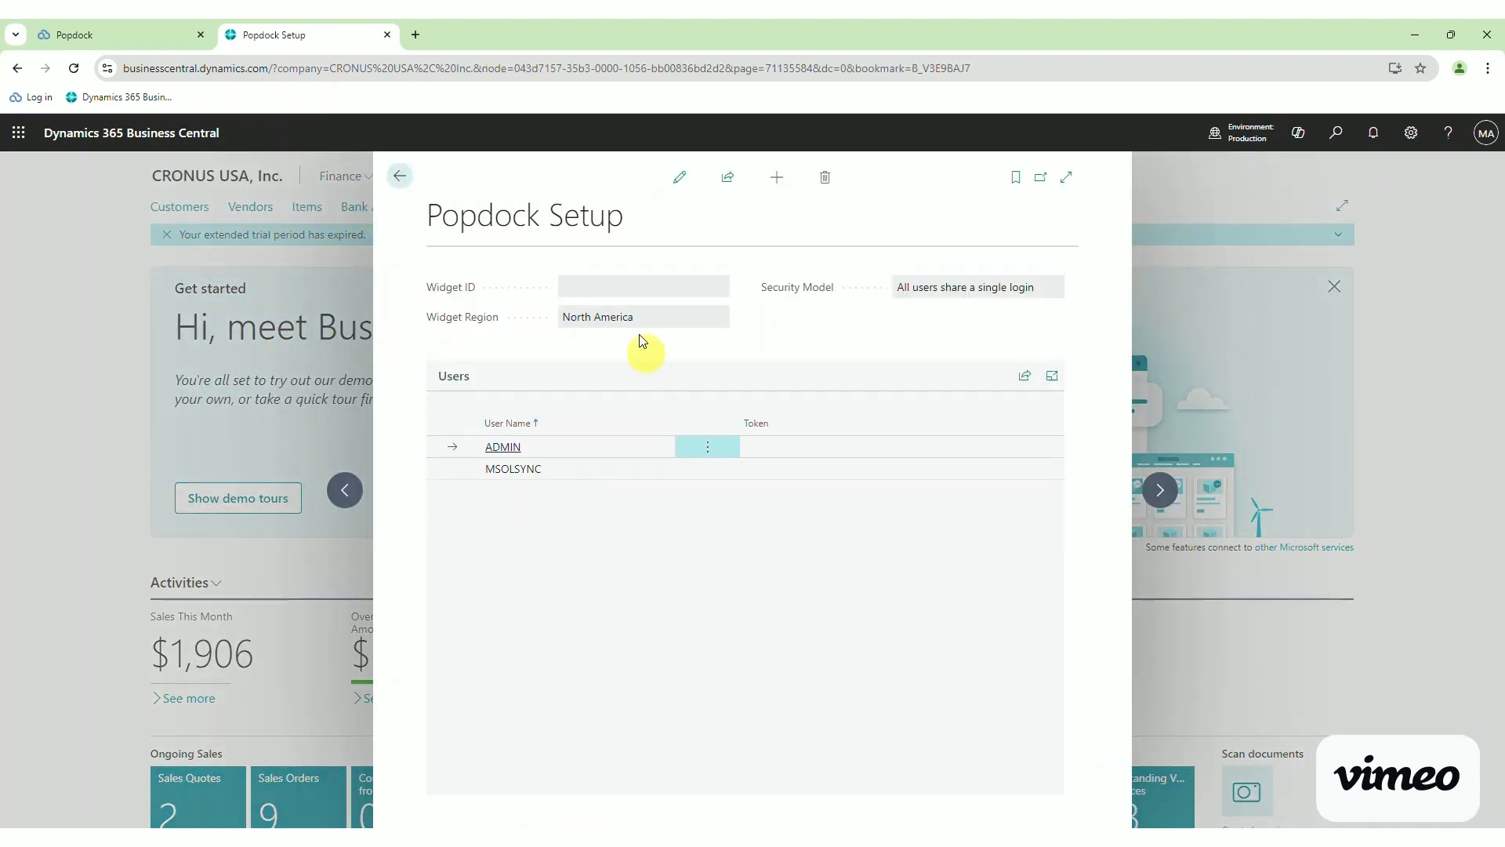
{"action": "left_click", "coordinate": [677, 186]}
{"action": "left_click", "coordinate": [600, 286]}
{"action": "key", "text": "ctrl+v"}
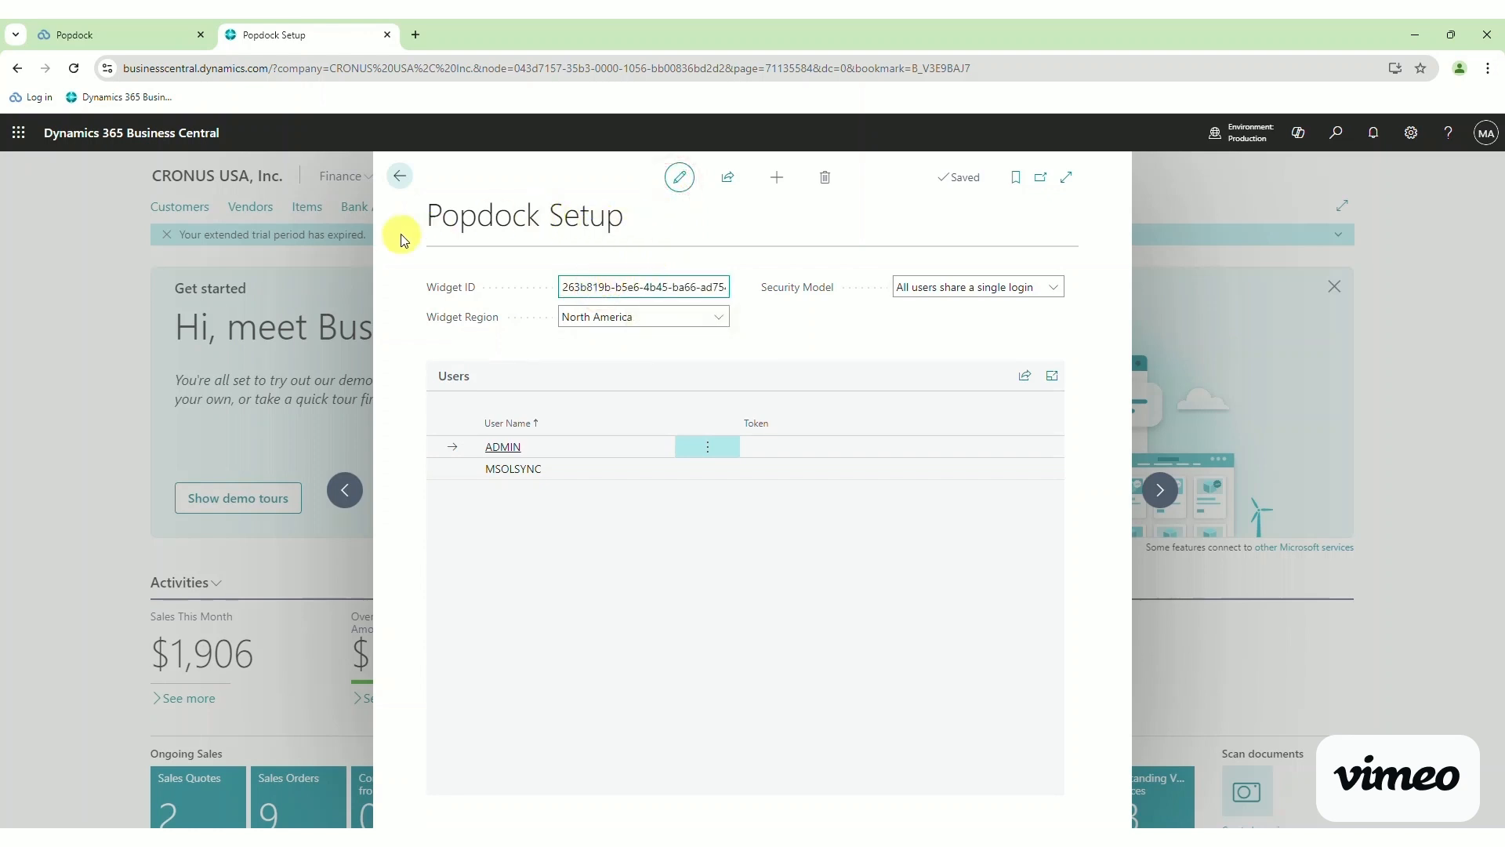
{"action": "left_click", "coordinate": [402, 178]}
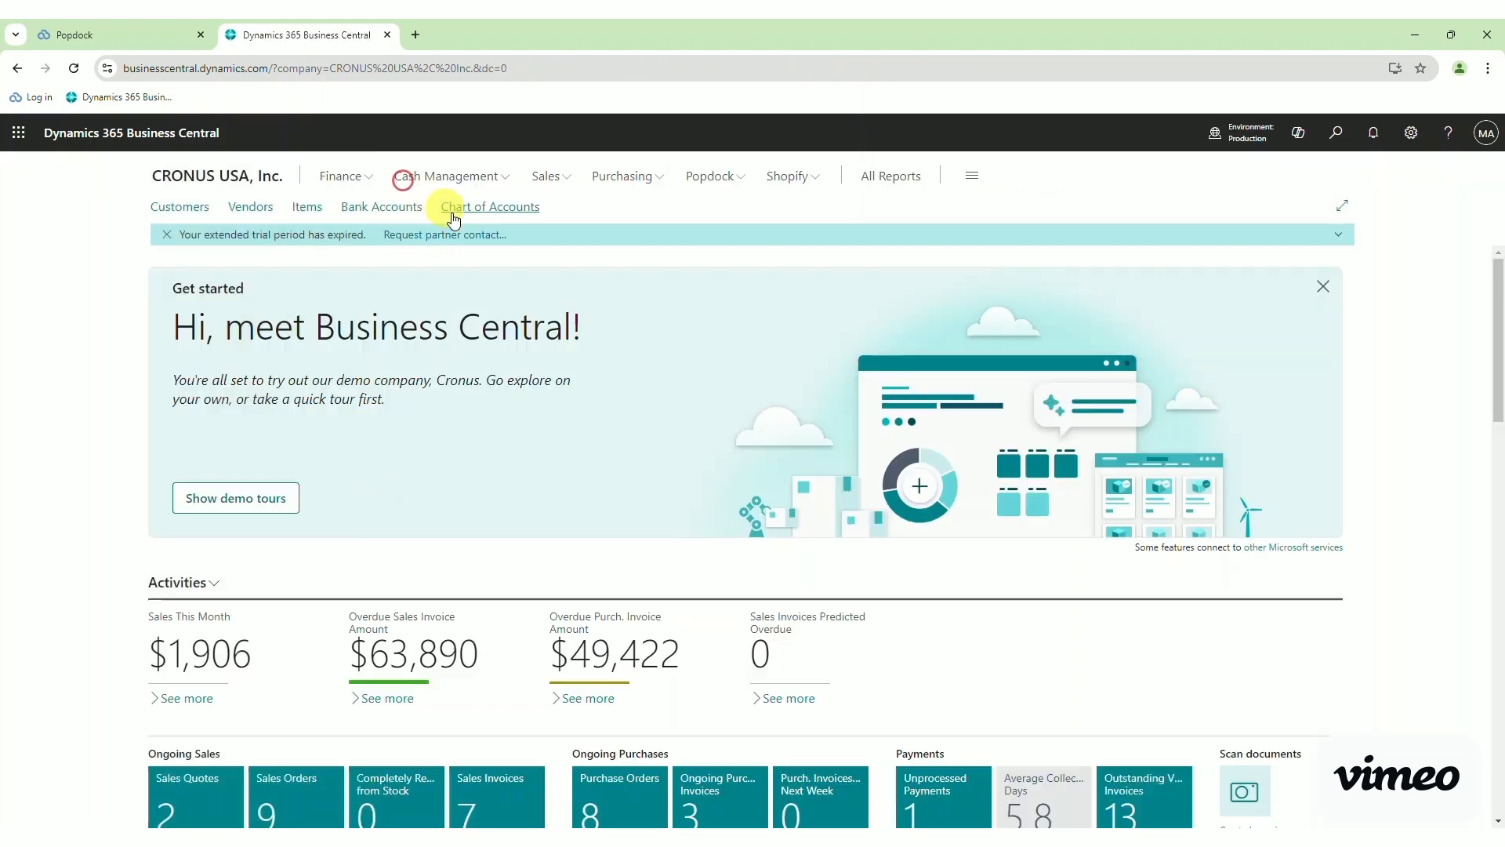
Open the Popdock page in Business Central and load the Customers list from the Sales group.
{"action": "left_click", "coordinate": [731, 179]}
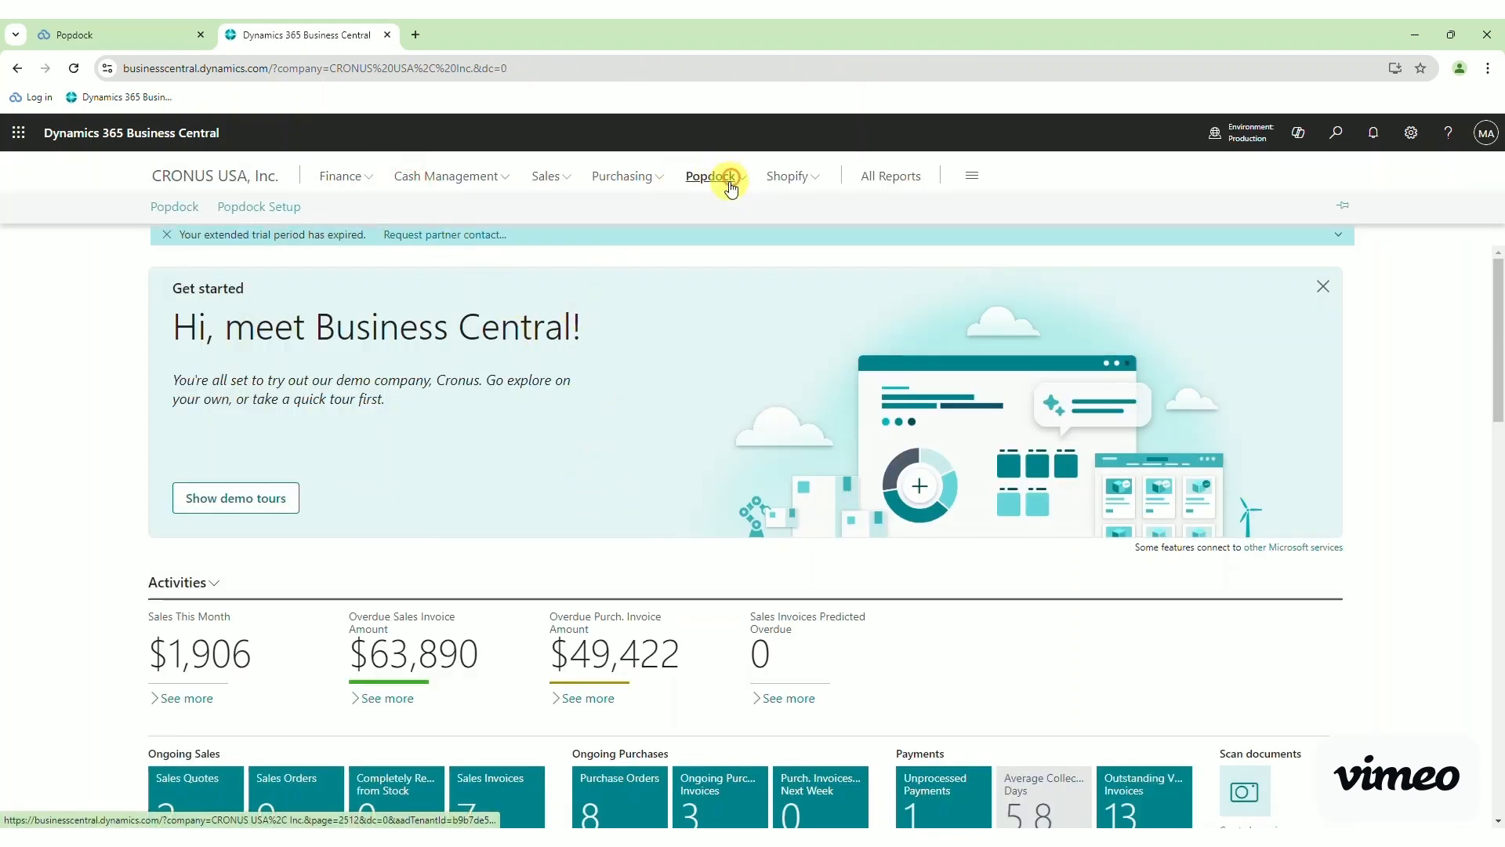
{"action": "left_click", "coordinate": [187, 209]}
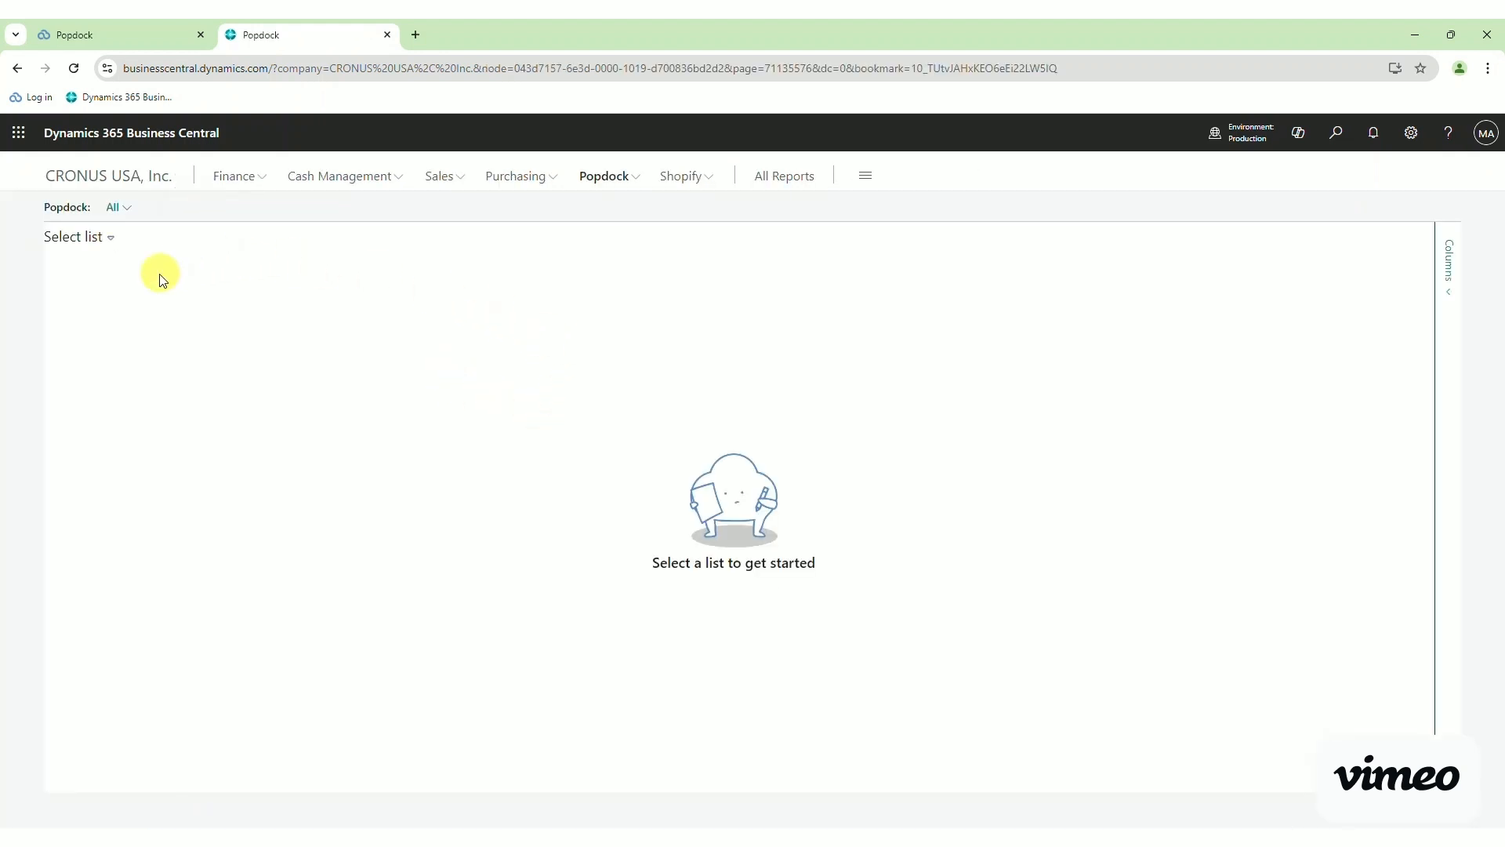
{"action": "left_click", "coordinate": [111, 239]}
{"action": "mouse_move", "coordinate": [107, 284]}
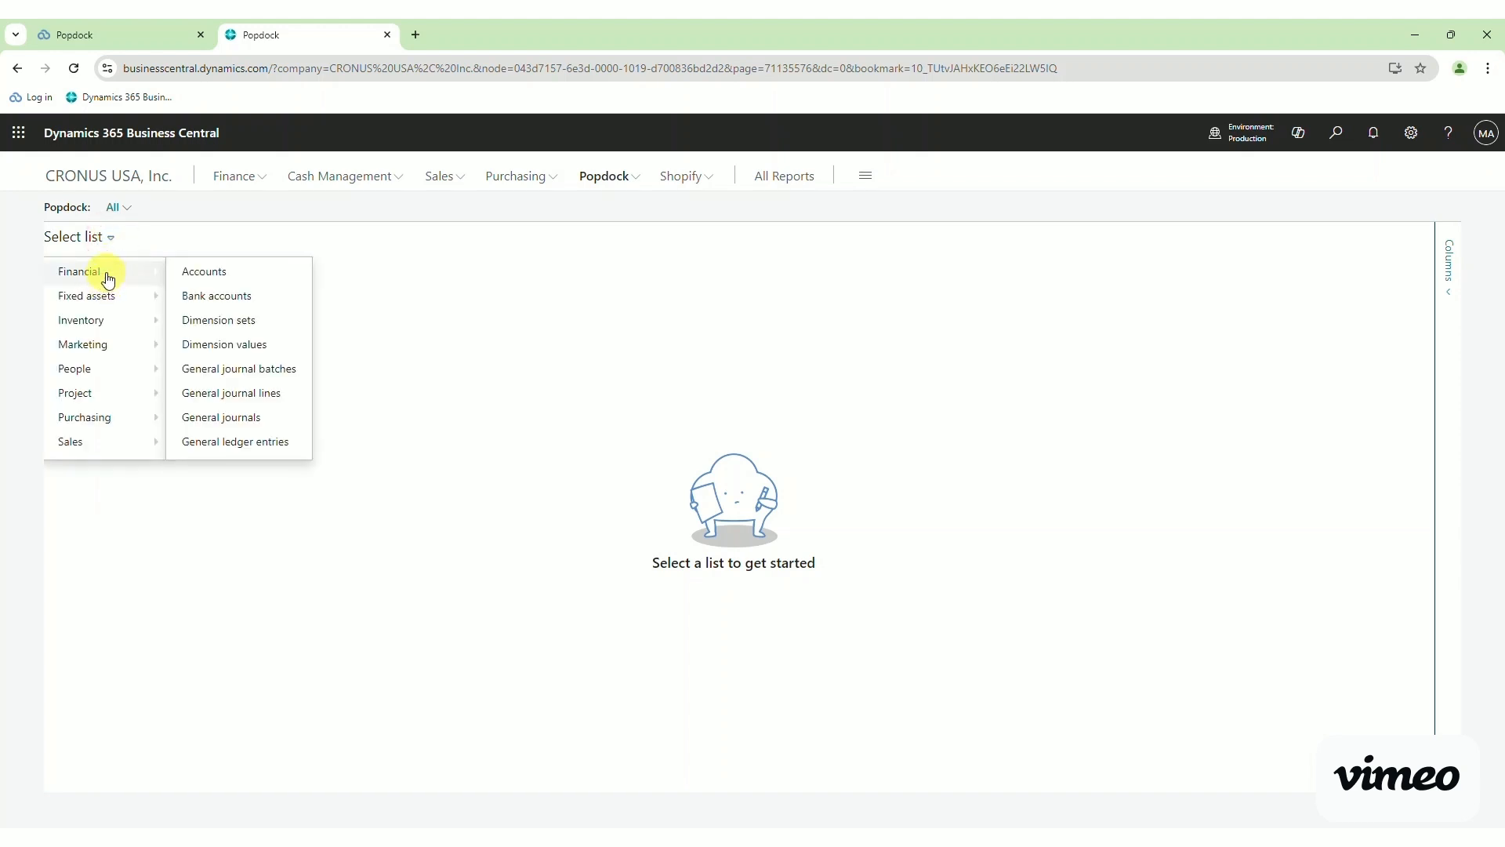
{"action": "mouse_move", "coordinate": [112, 422]}
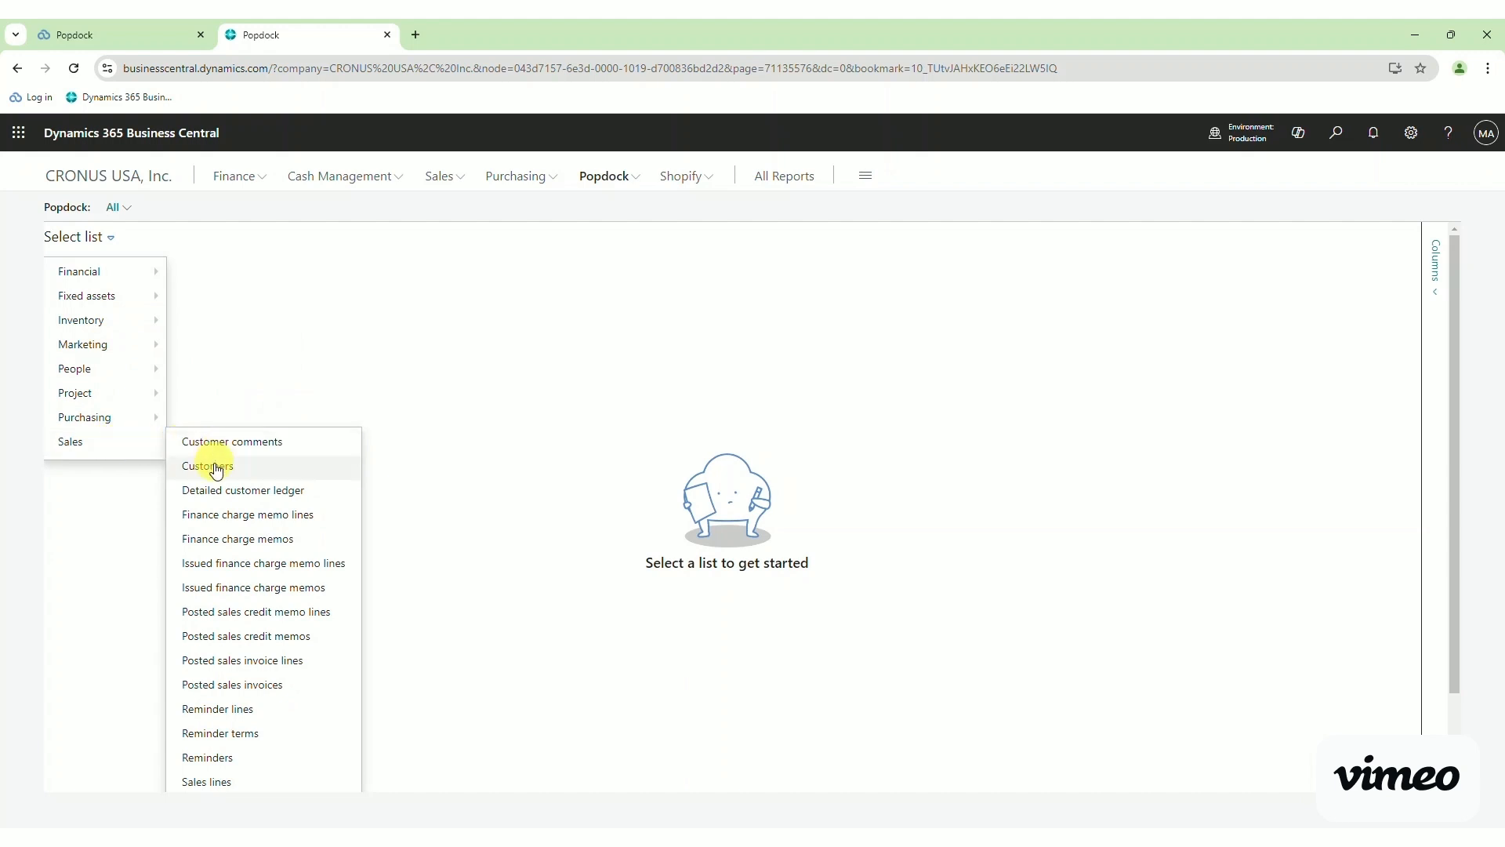
{"action": "left_click", "coordinate": [216, 468]}
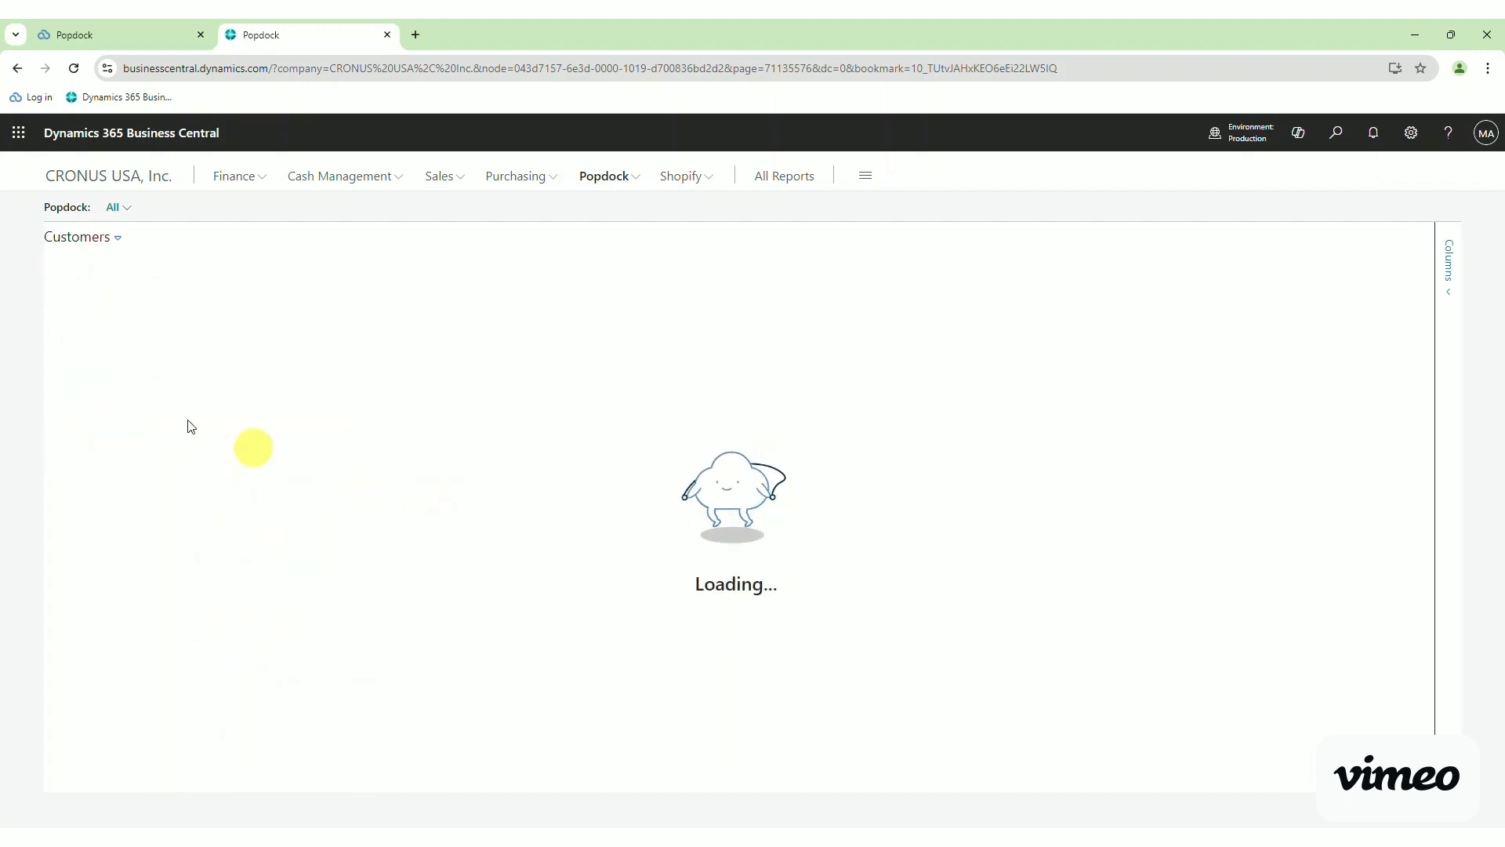